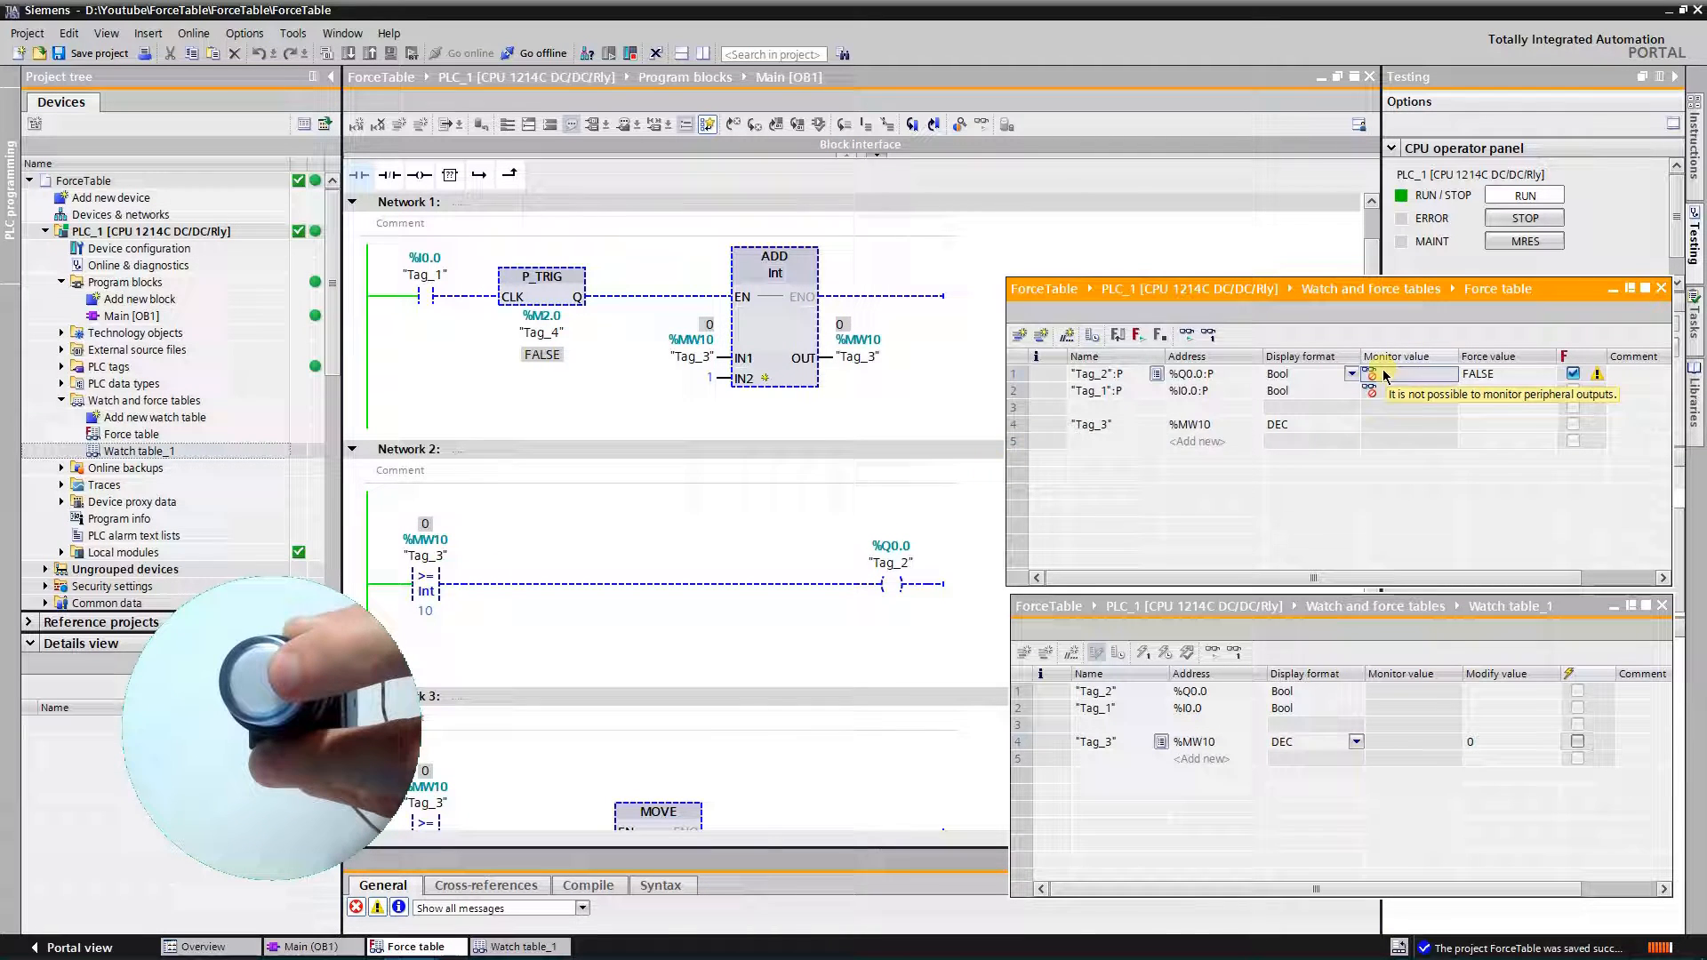
Force all listed values (Q0.0 FALSE) onto the PLC with Ctrl+F9, then stop forcing, confirming both
{"action": "key", "text": "ctrl+F9"}
{"action": "left_click", "coordinate": [1438, 497]}
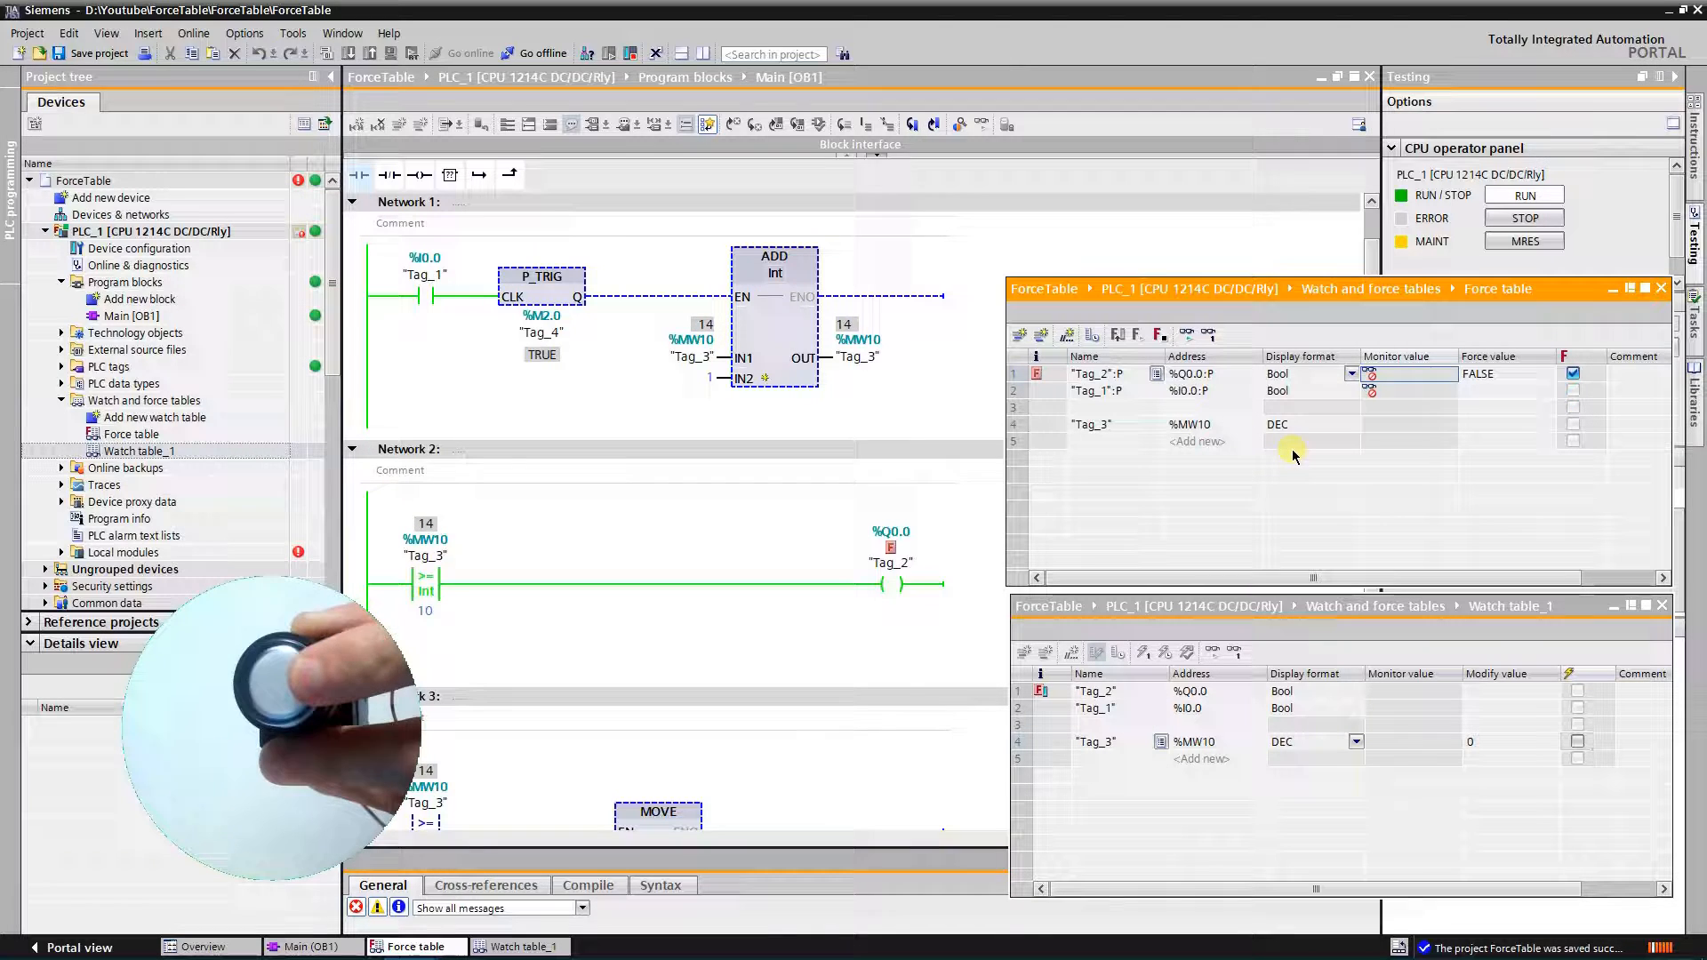
{"action": "left_click", "coordinate": [1185, 335]}
{"action": "left_click", "coordinate": [1428, 505]}
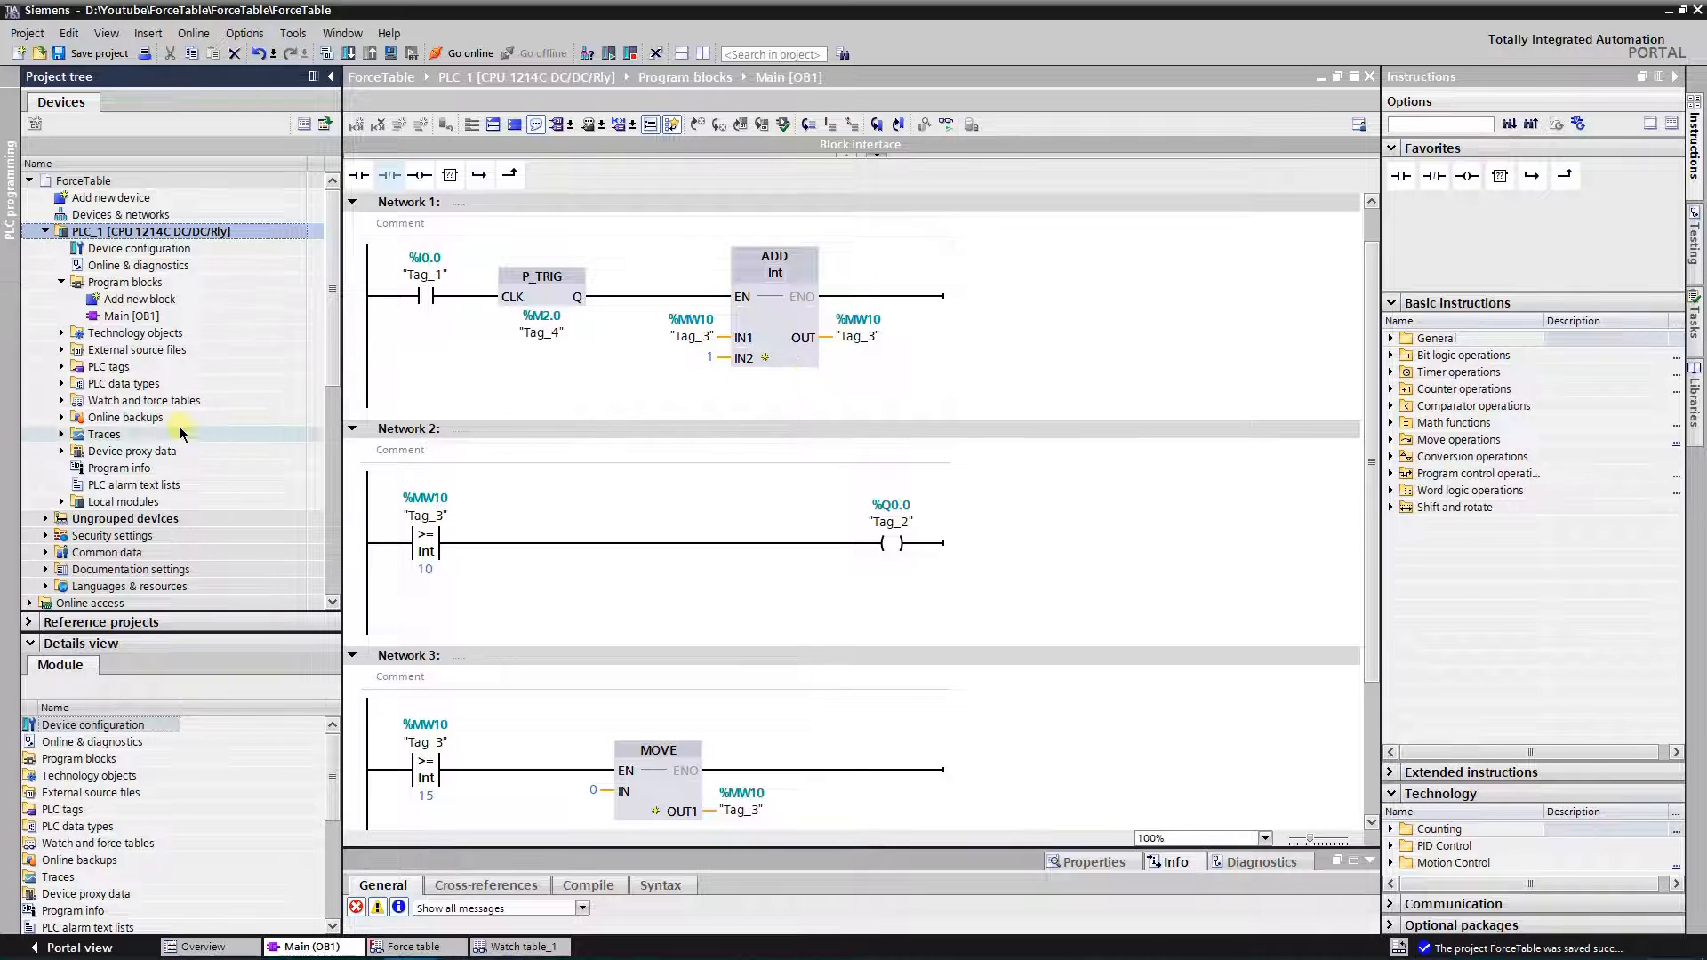
Expand the Watch and force tables group under PLC_1 in the Project tree
{"action": "left_click", "coordinate": [94, 403]}
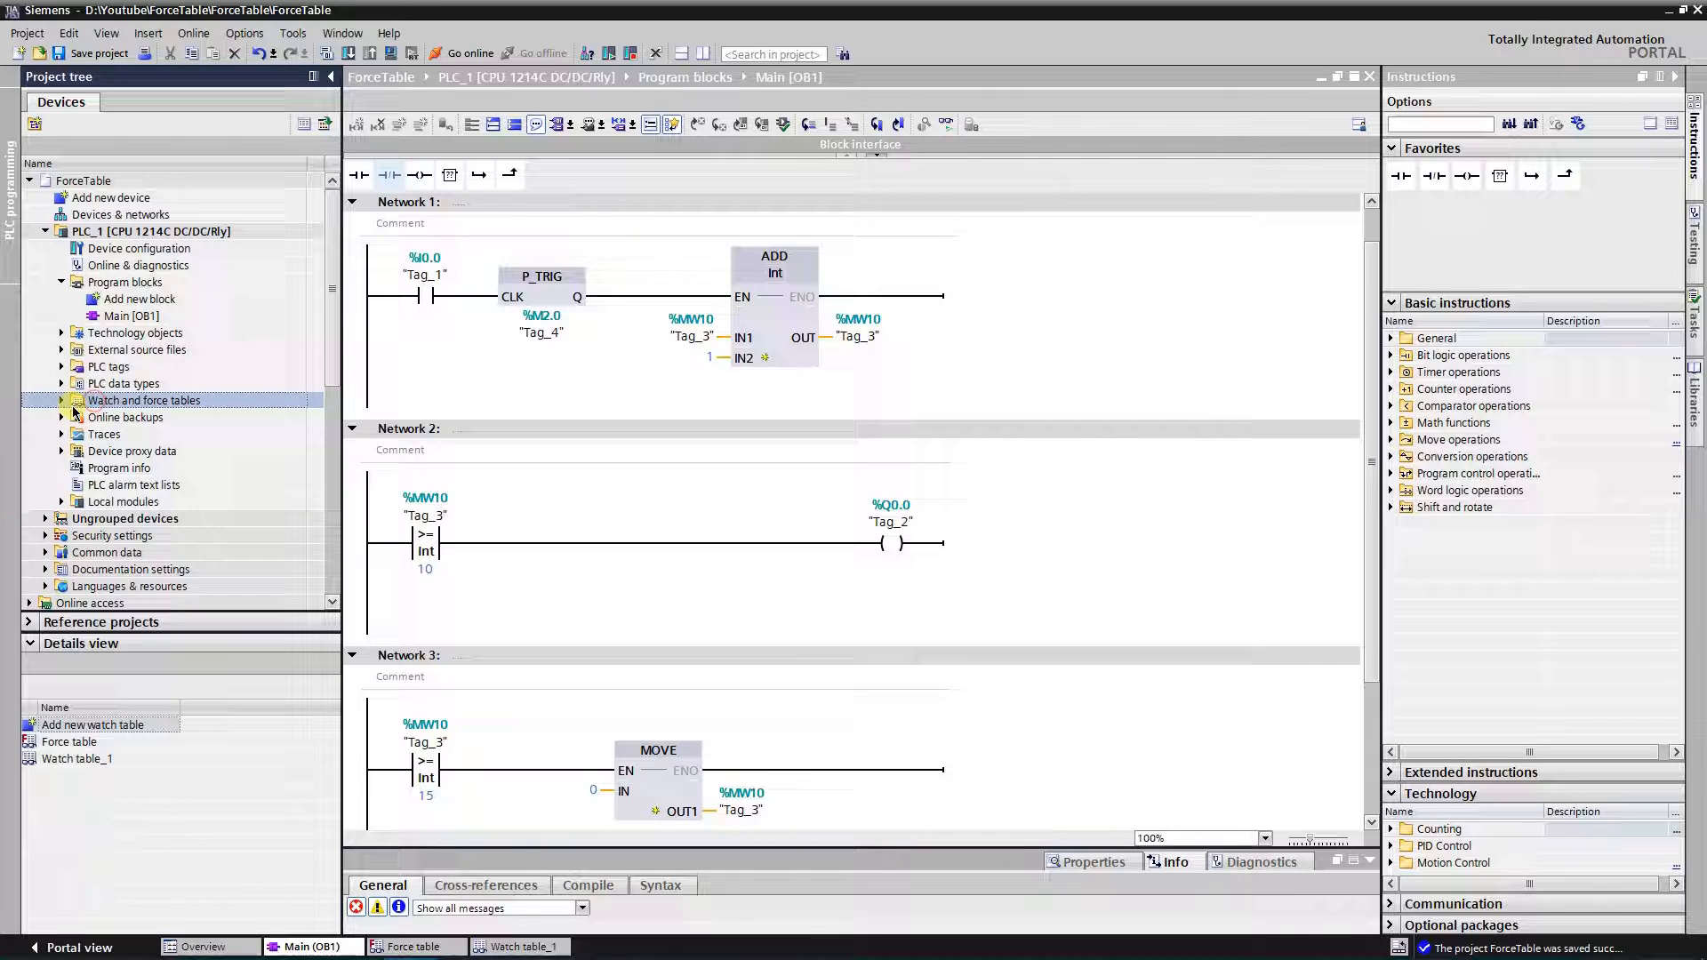
{"action": "left_click", "coordinate": [63, 404]}
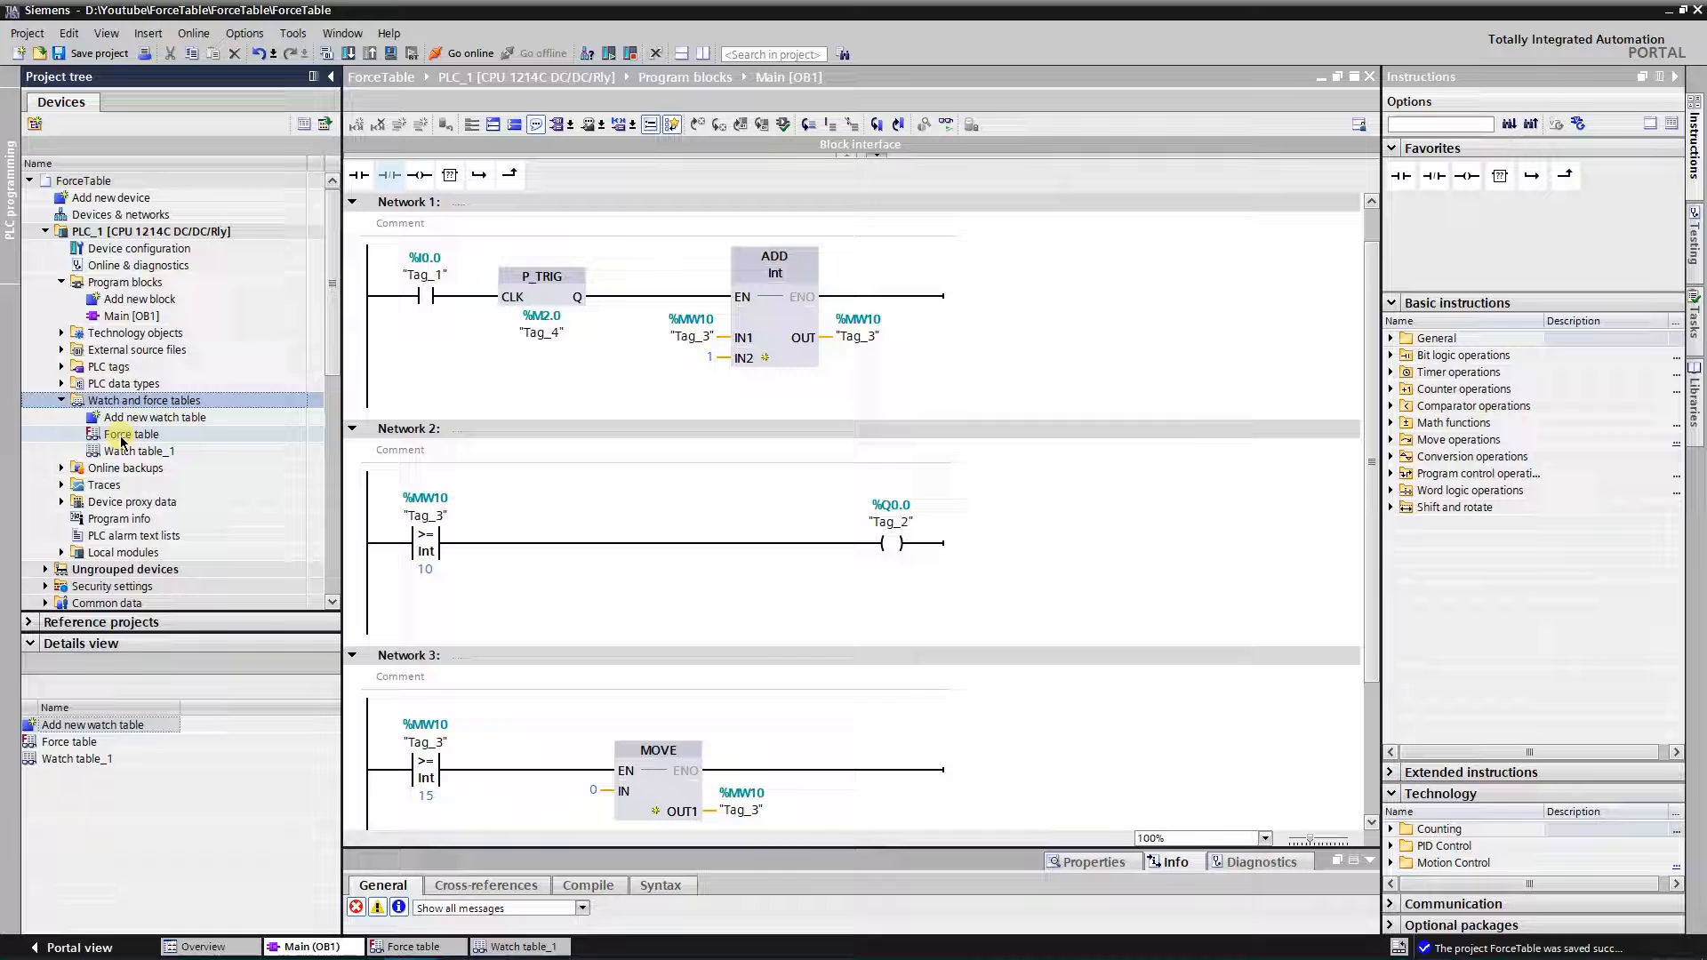
Open the Force table and detach it into a floating window
{"action": "double_click", "coordinate": [130, 434]}
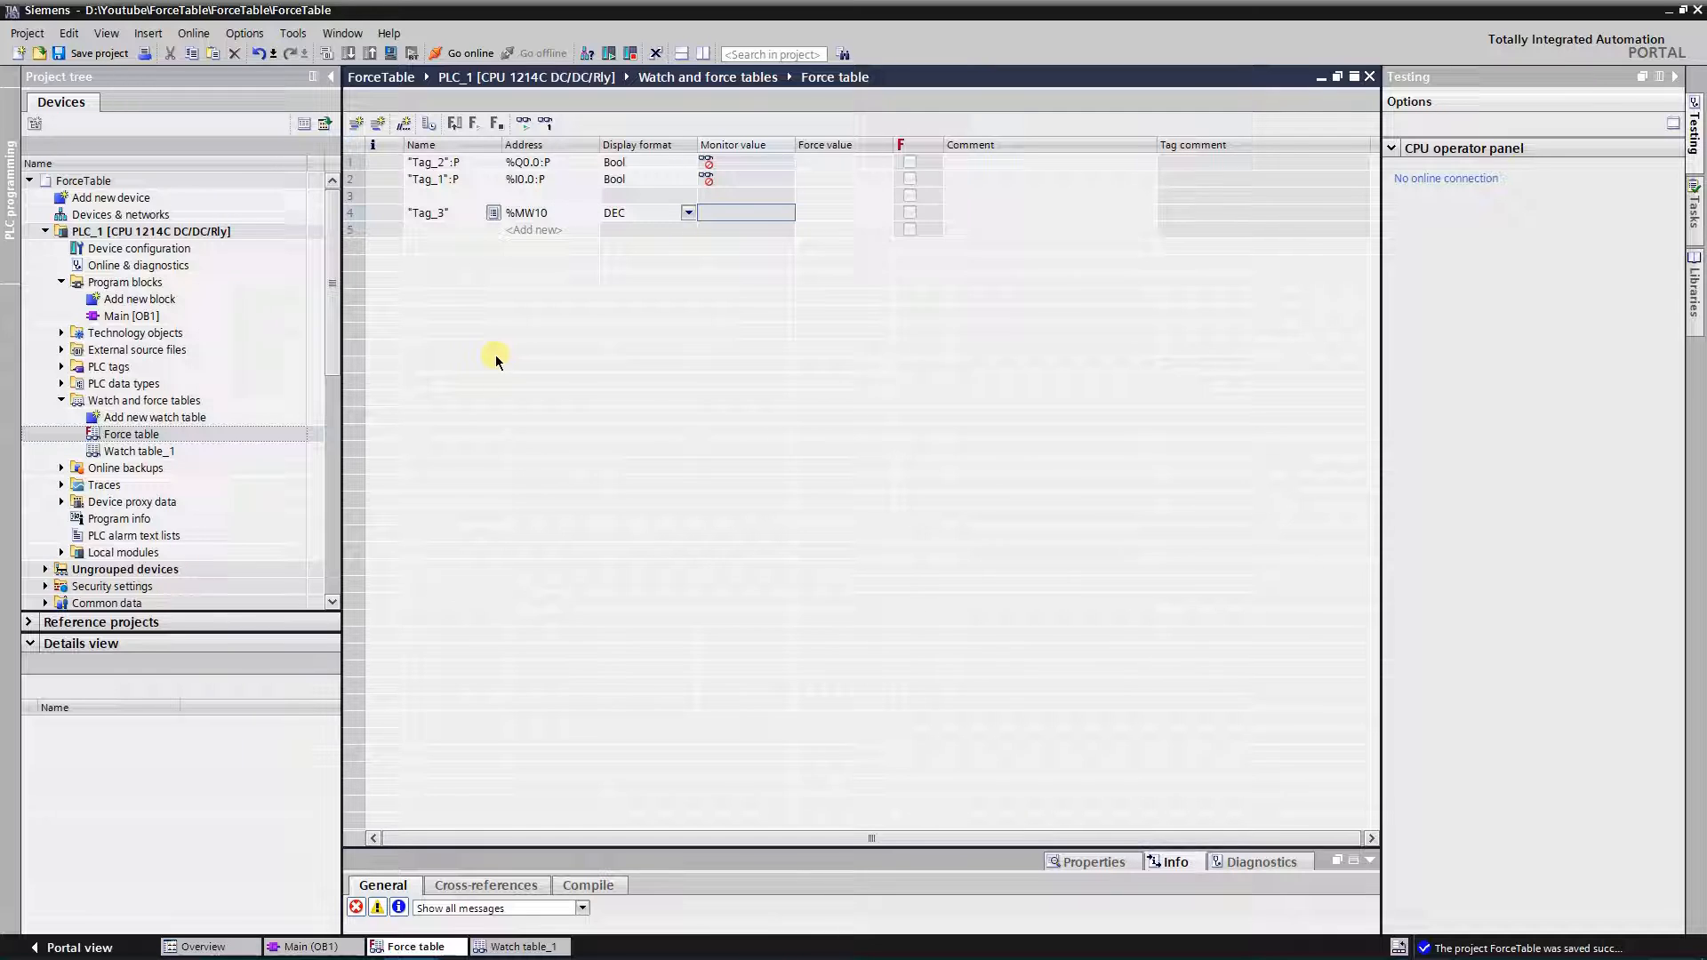
{"action": "left_click_drag", "start_coordinate": [348, 162], "coordinate": [356, 216]}
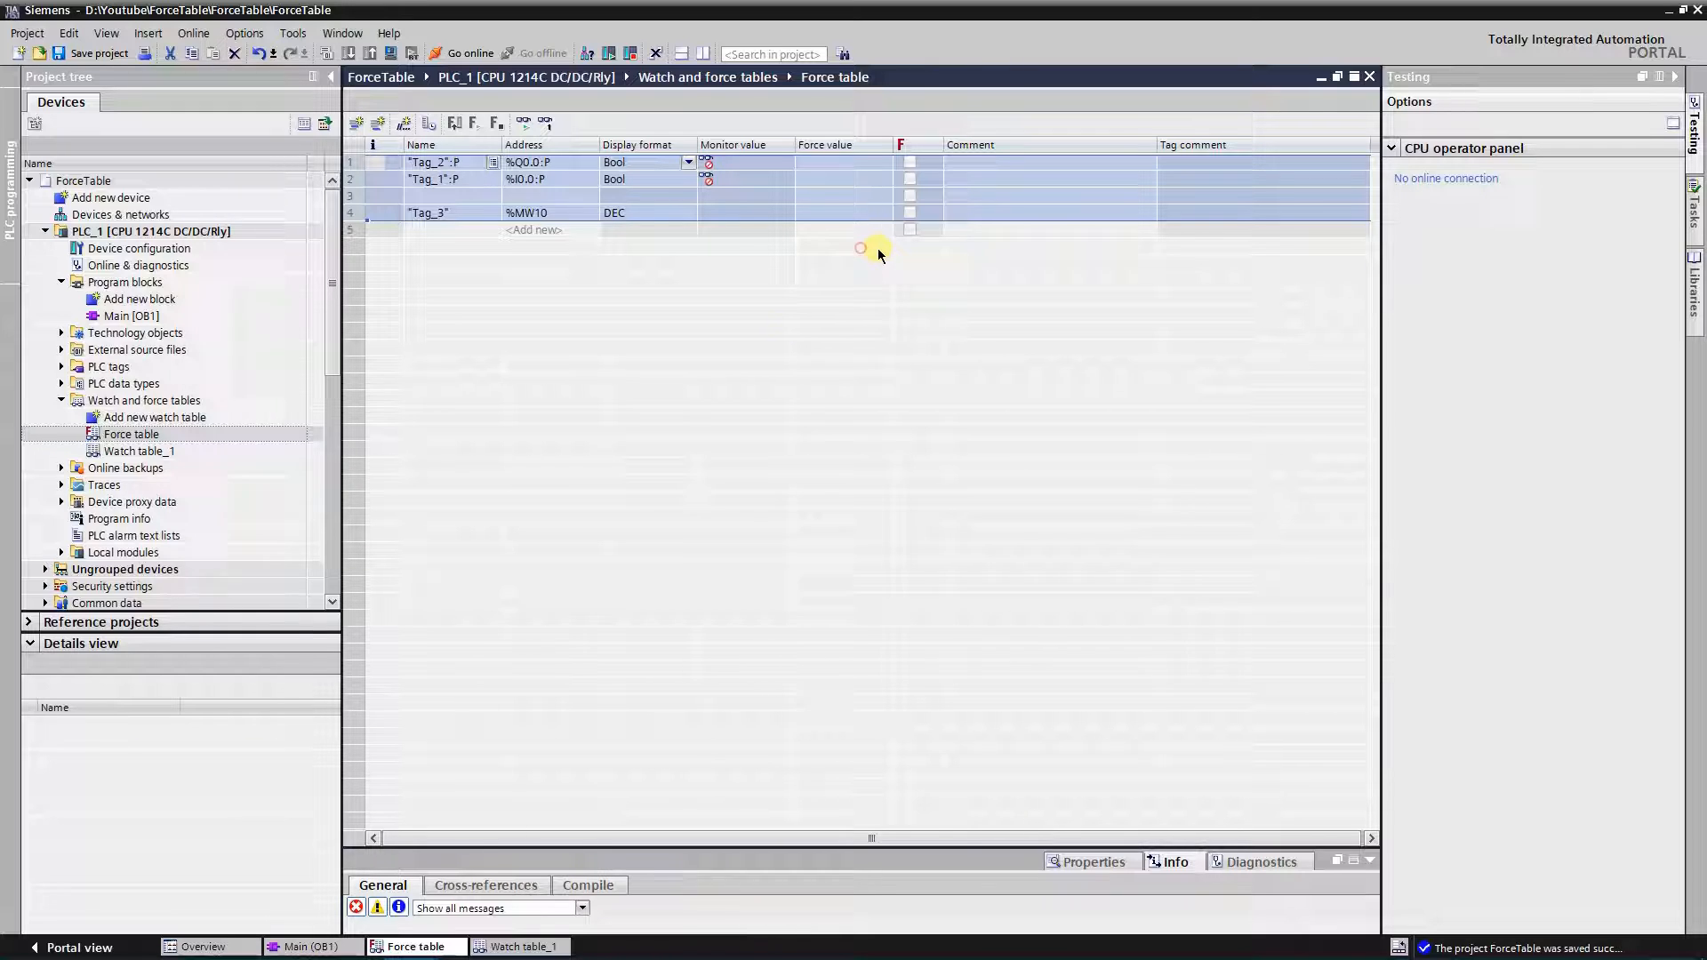
{"action": "left_click", "coordinate": [962, 216]}
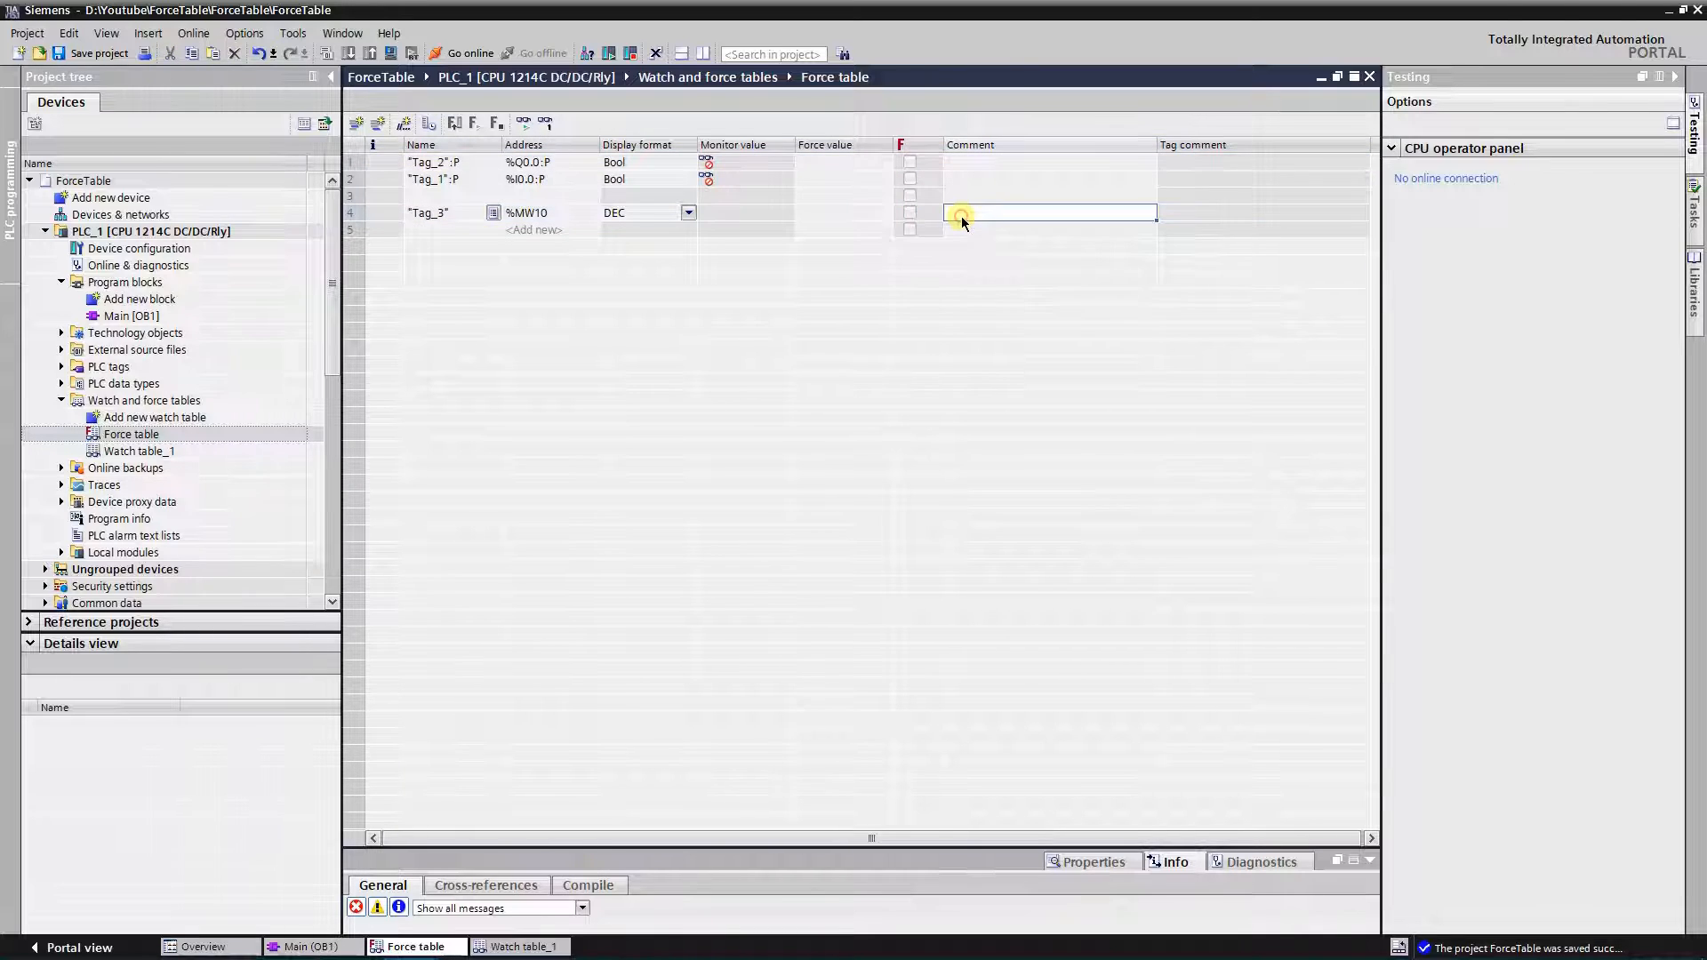
{"action": "left_click", "coordinate": [1337, 76]}
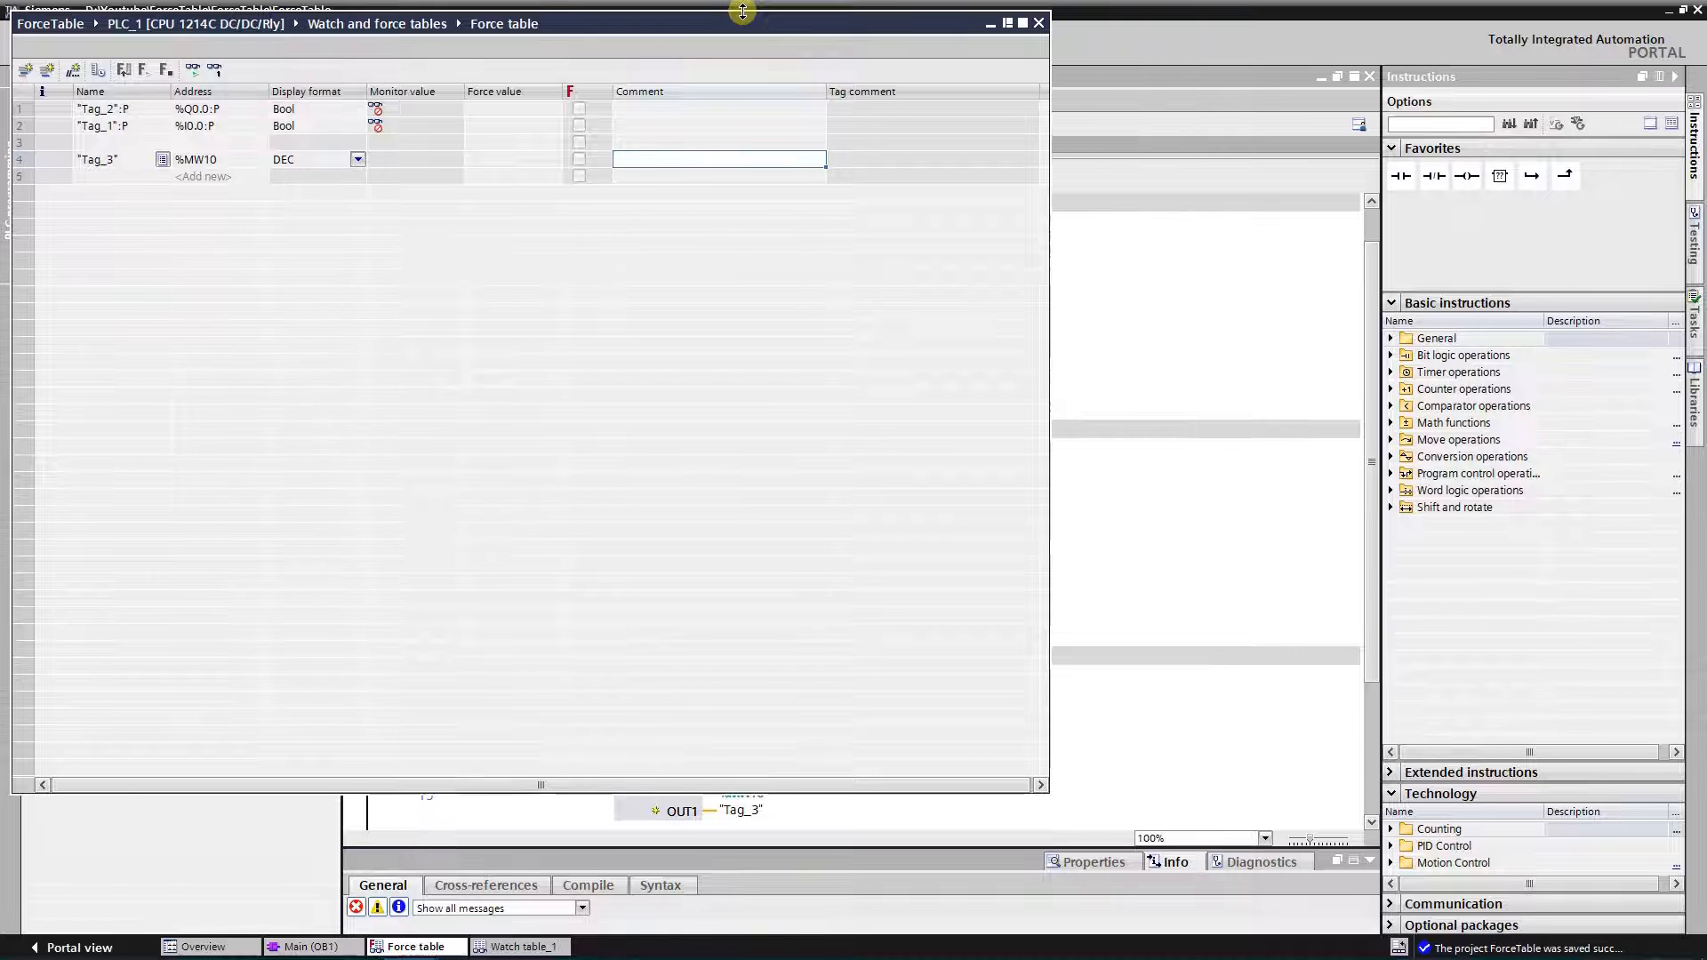
Move and narrow the floating Force table so it sits low-right, revealing the program
{"action": "left_click_drag", "start_coordinate": [743, 16], "coordinate": [737, 460]}
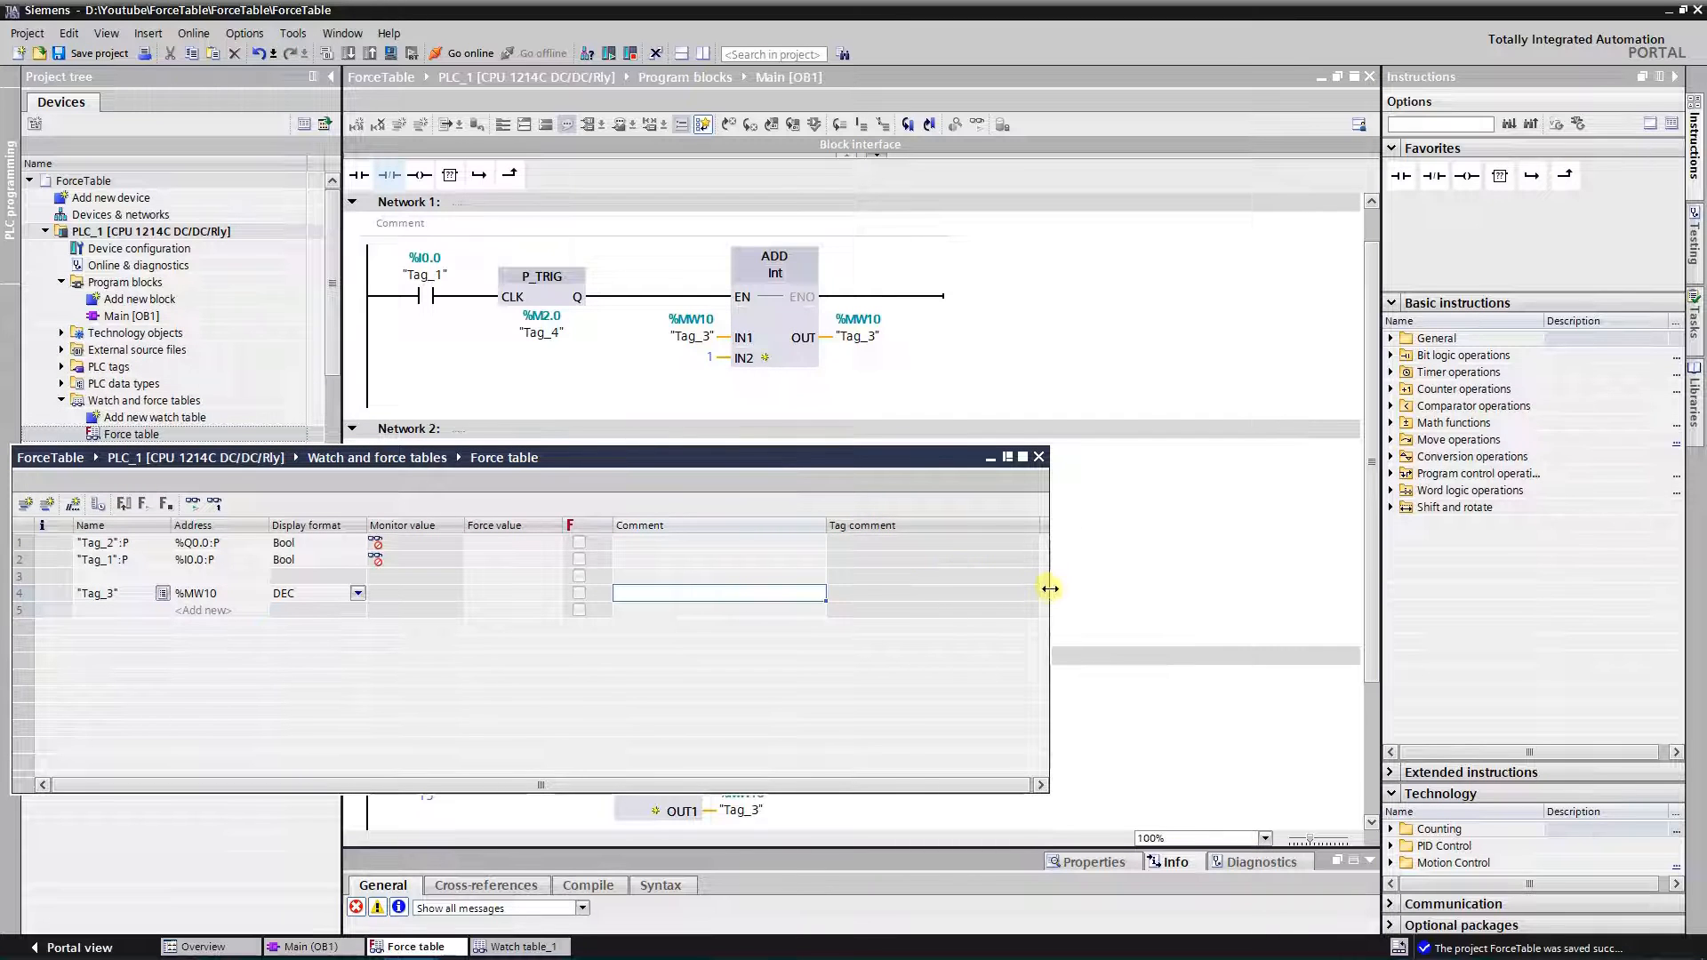
{"action": "left_click_drag", "start_coordinate": [1047, 594], "coordinate": [727, 594]}
{"action": "left_click_drag", "start_coordinate": [500, 460], "coordinate": [1227, 571]}
Float Watch table_1 and size it to sit directly above the Force table at matching width
{"action": "double_click", "coordinate": [138, 451]}
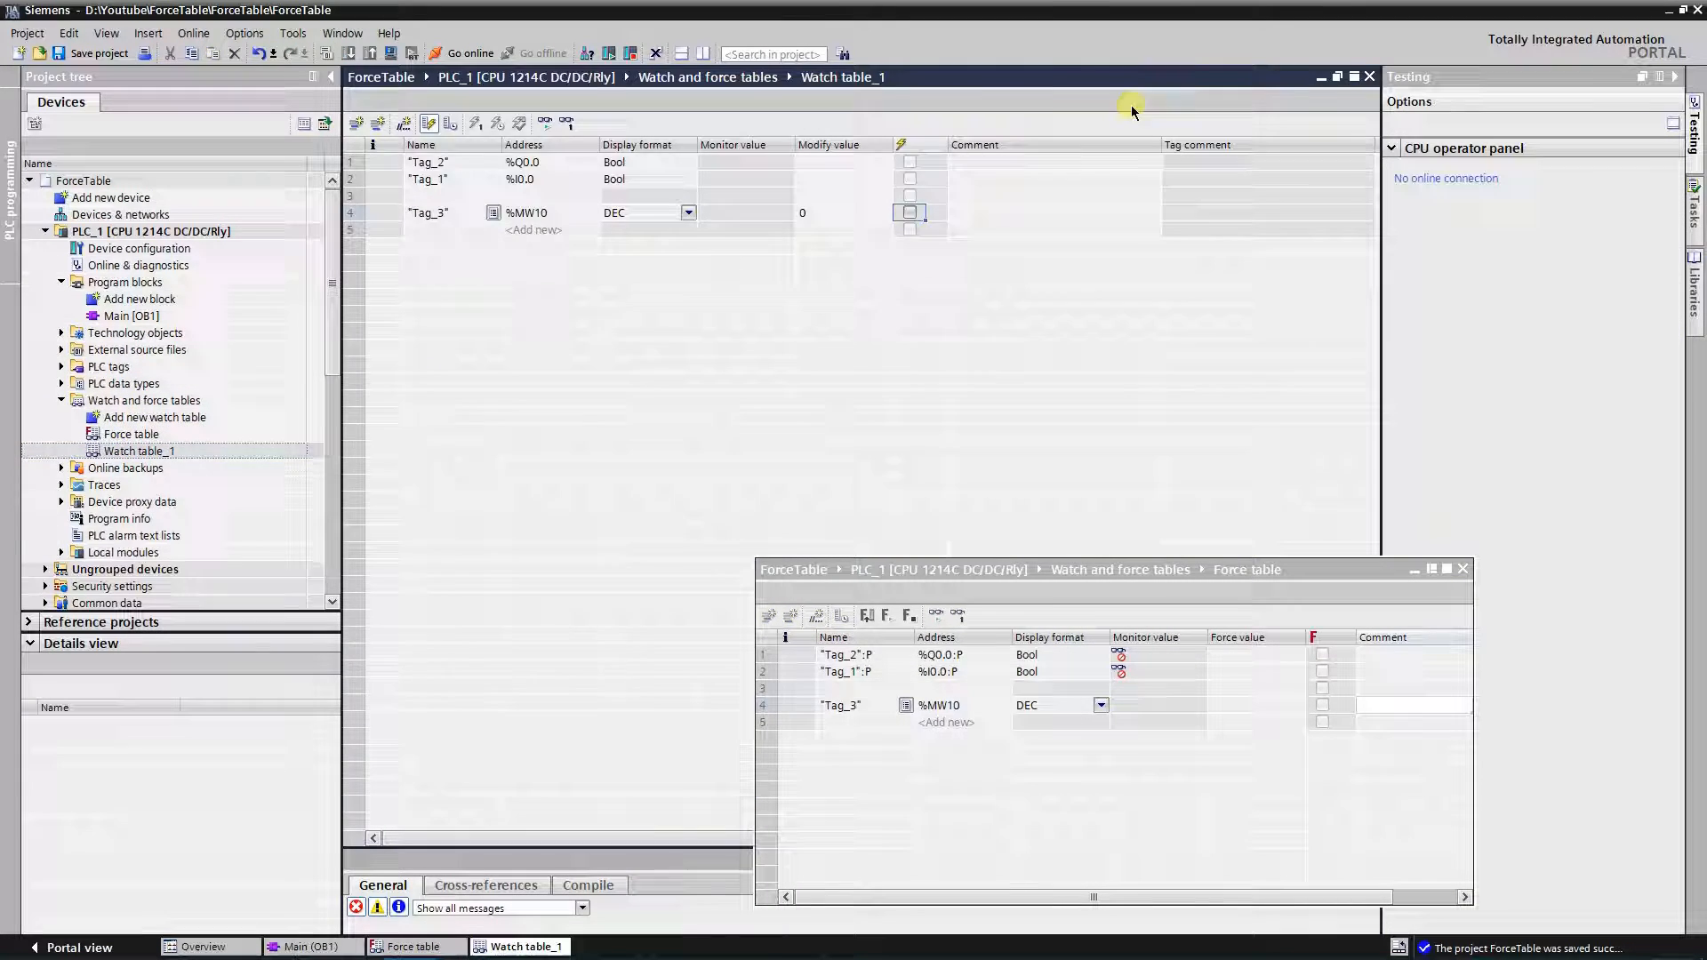
{"action": "left_click", "coordinate": [1338, 77]}
{"action": "mouse_move", "coordinate": [695, 800]}
{"action": "left_mouse_down"}
{"action": "mouse_move", "coordinate": [619, 447]}
{"action": "mouse_move", "coordinate": [621, 287]}
{"action": "left_mouse_up"}
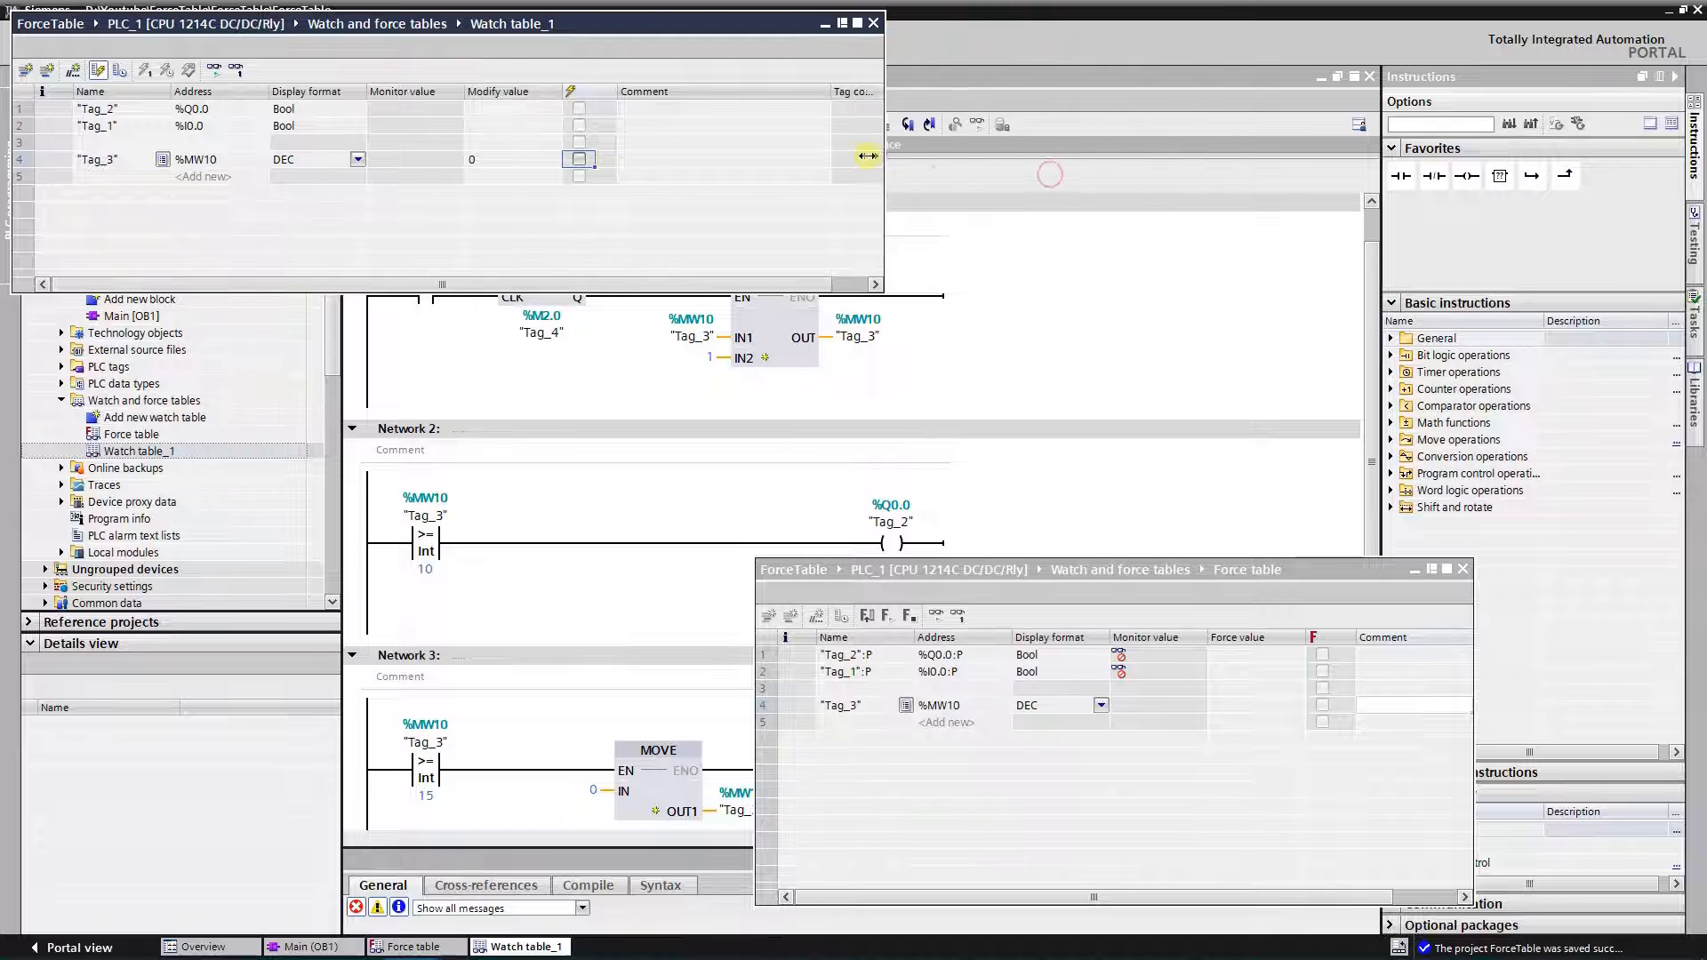
{"action": "left_click_drag", "start_coordinate": [1047, 160], "coordinate": [780, 160]}
{"action": "left_click_drag", "start_coordinate": [283, 23], "coordinate": [1031, 277]}
{"action": "left_click_drag", "start_coordinate": [1525, 361], "coordinate": [1471, 374]}
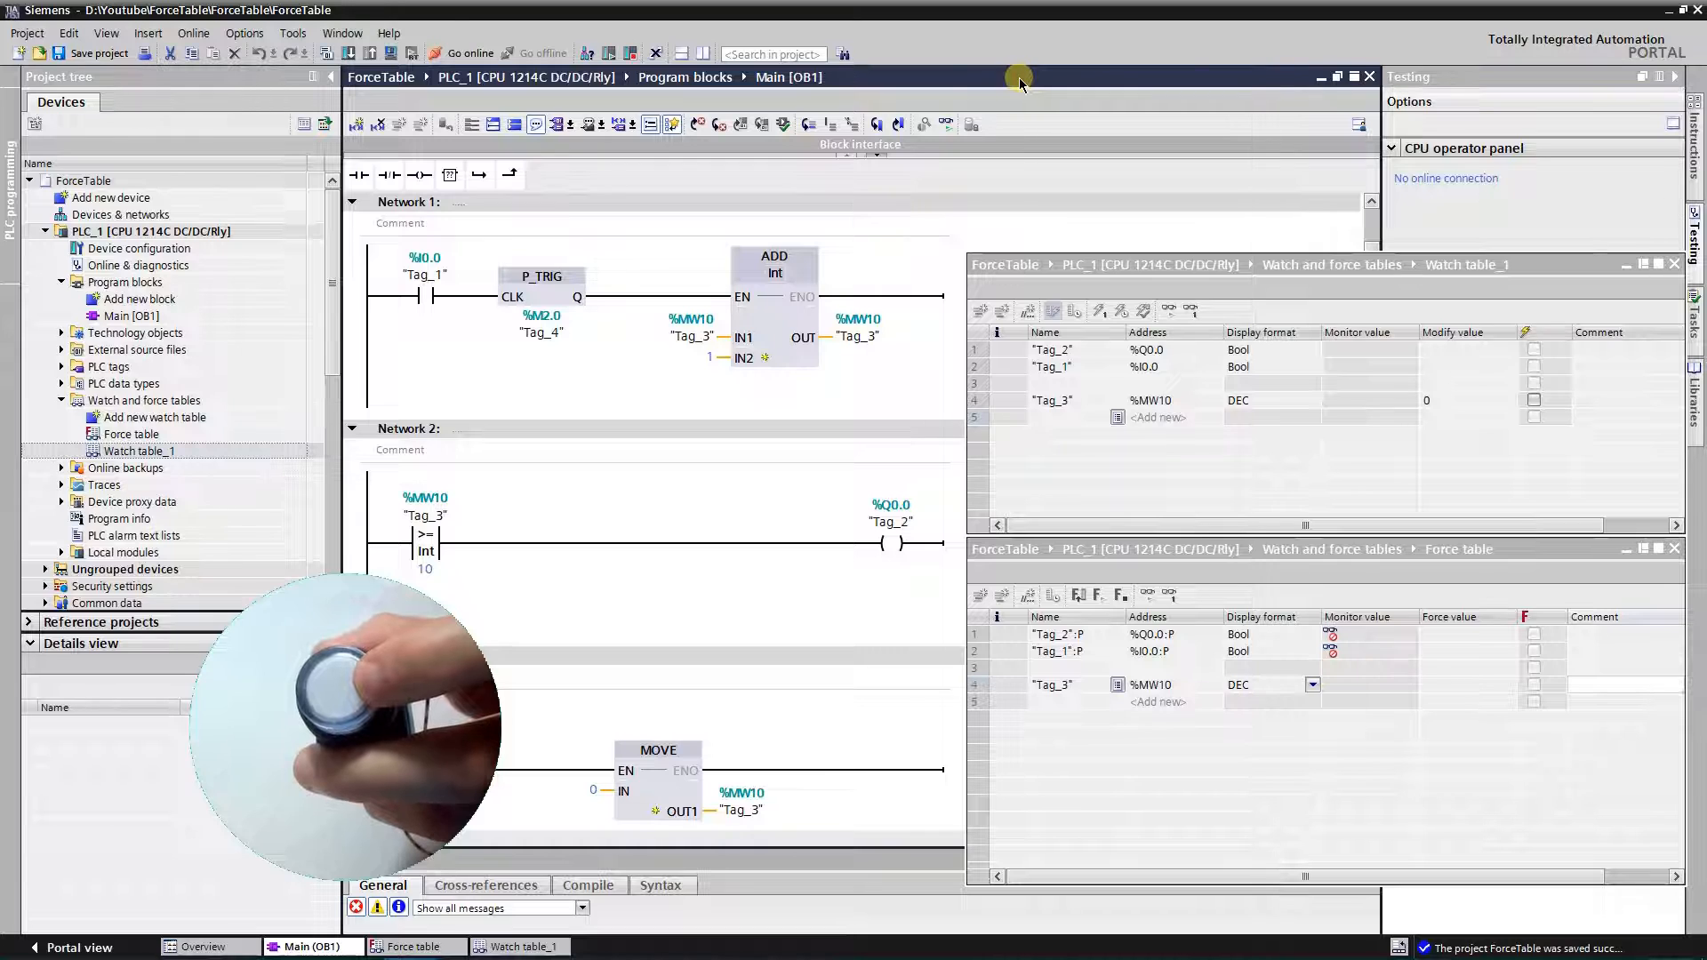
Go online to the PLC and monitor live values in the ladder program and Watch table_1
{"action": "left_click", "coordinate": [457, 55]}
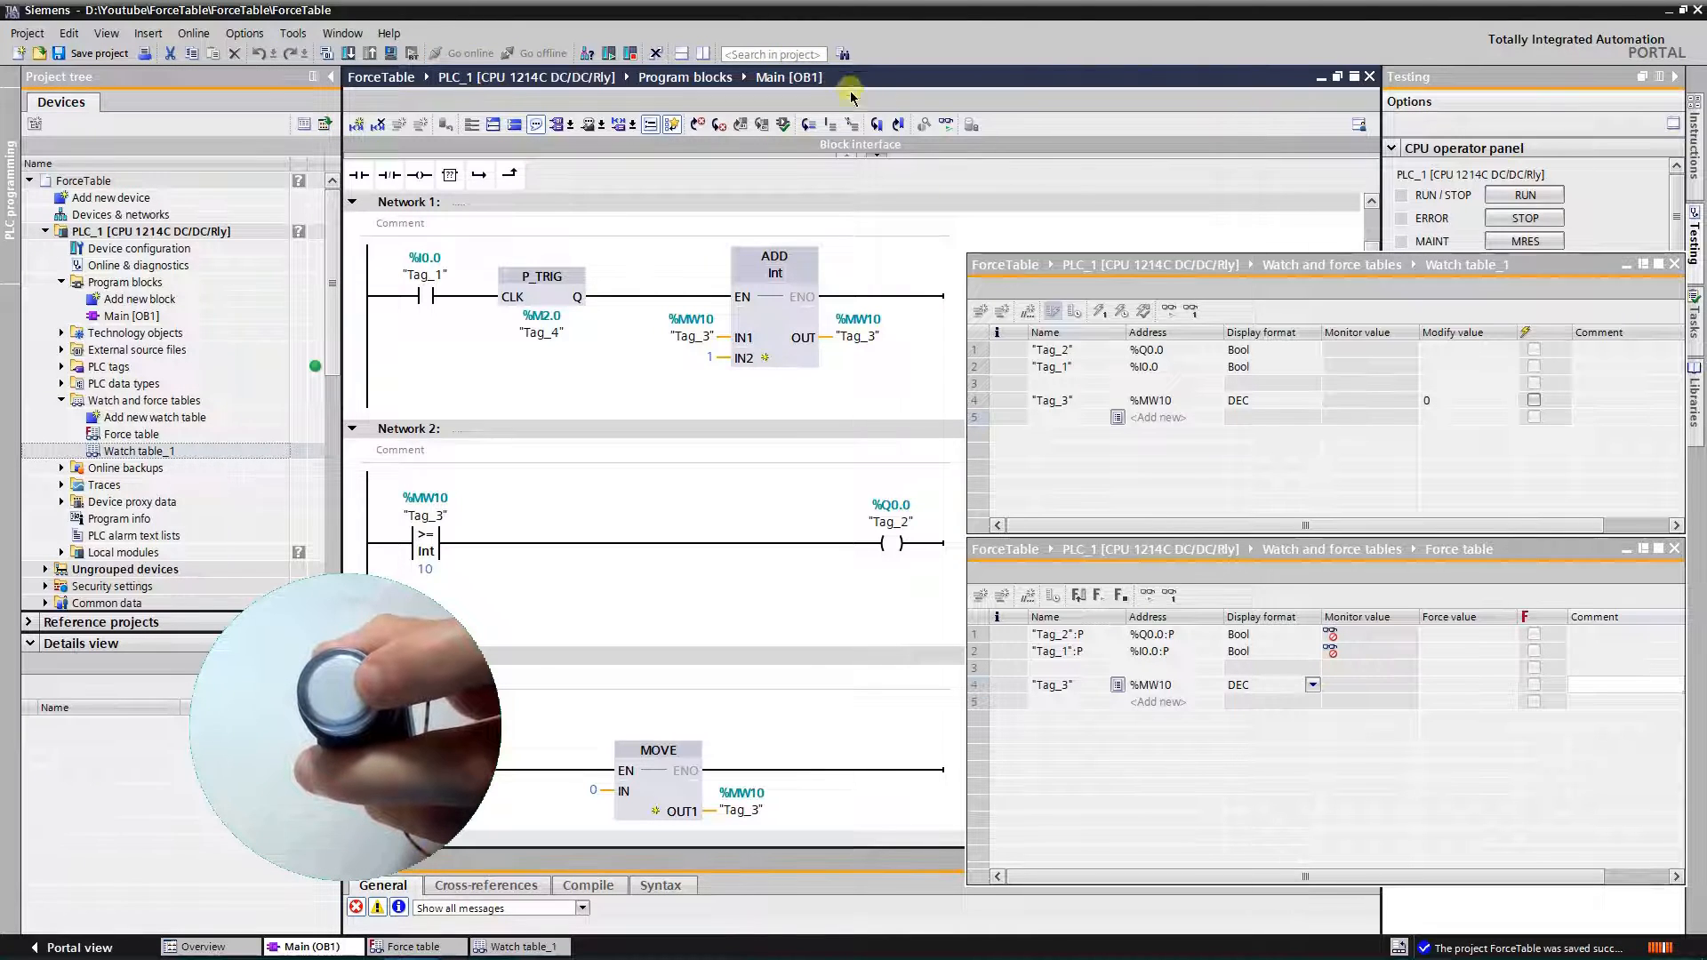
{"action": "left_click", "coordinate": [950, 130]}
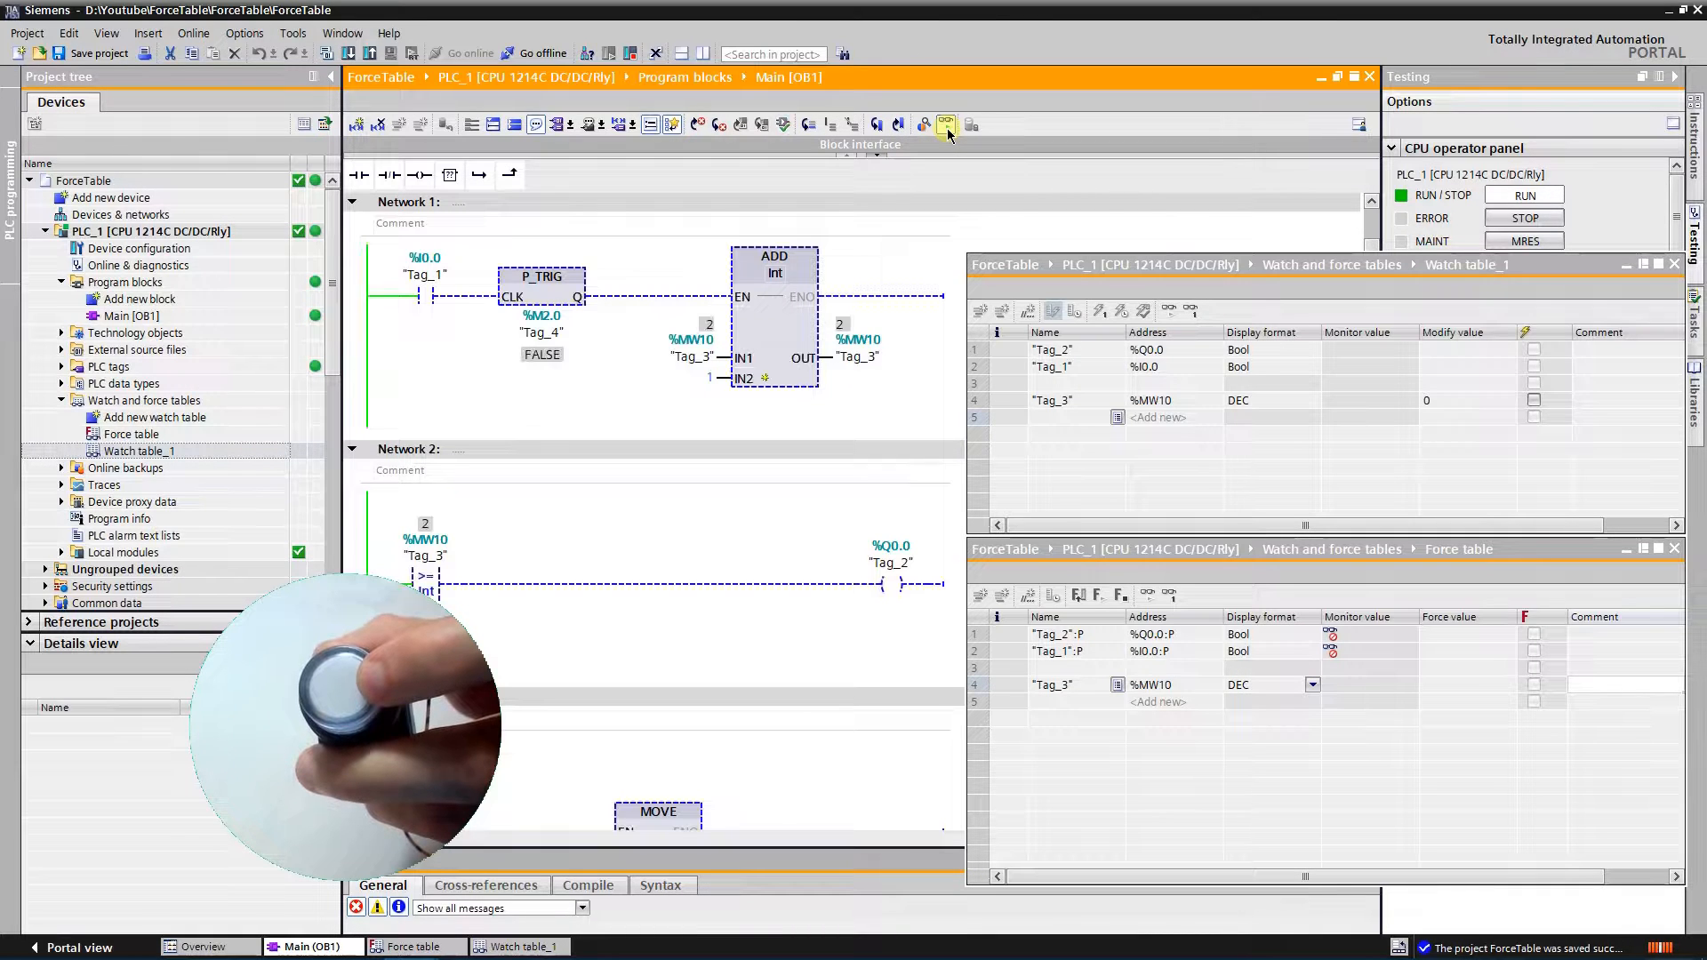
{"action": "left_click", "coordinate": [1172, 311]}
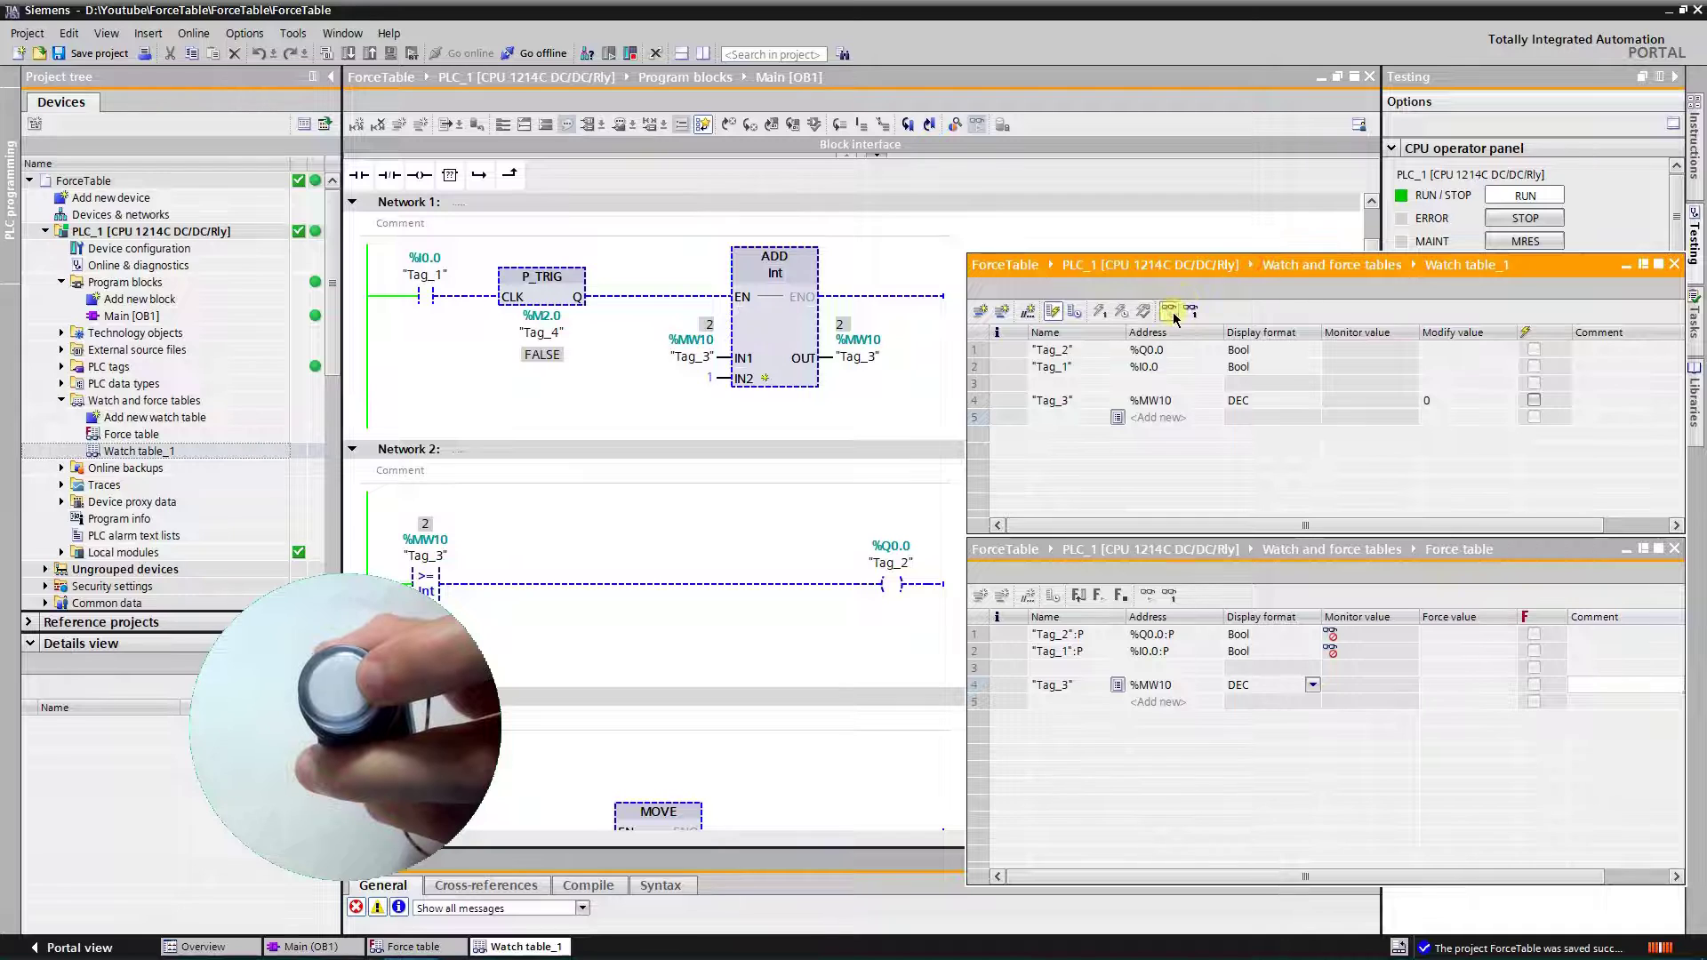
Monitor all values in the Force table too, then return focus to Watch table_1
{"action": "left_click", "coordinate": [1343, 574]}
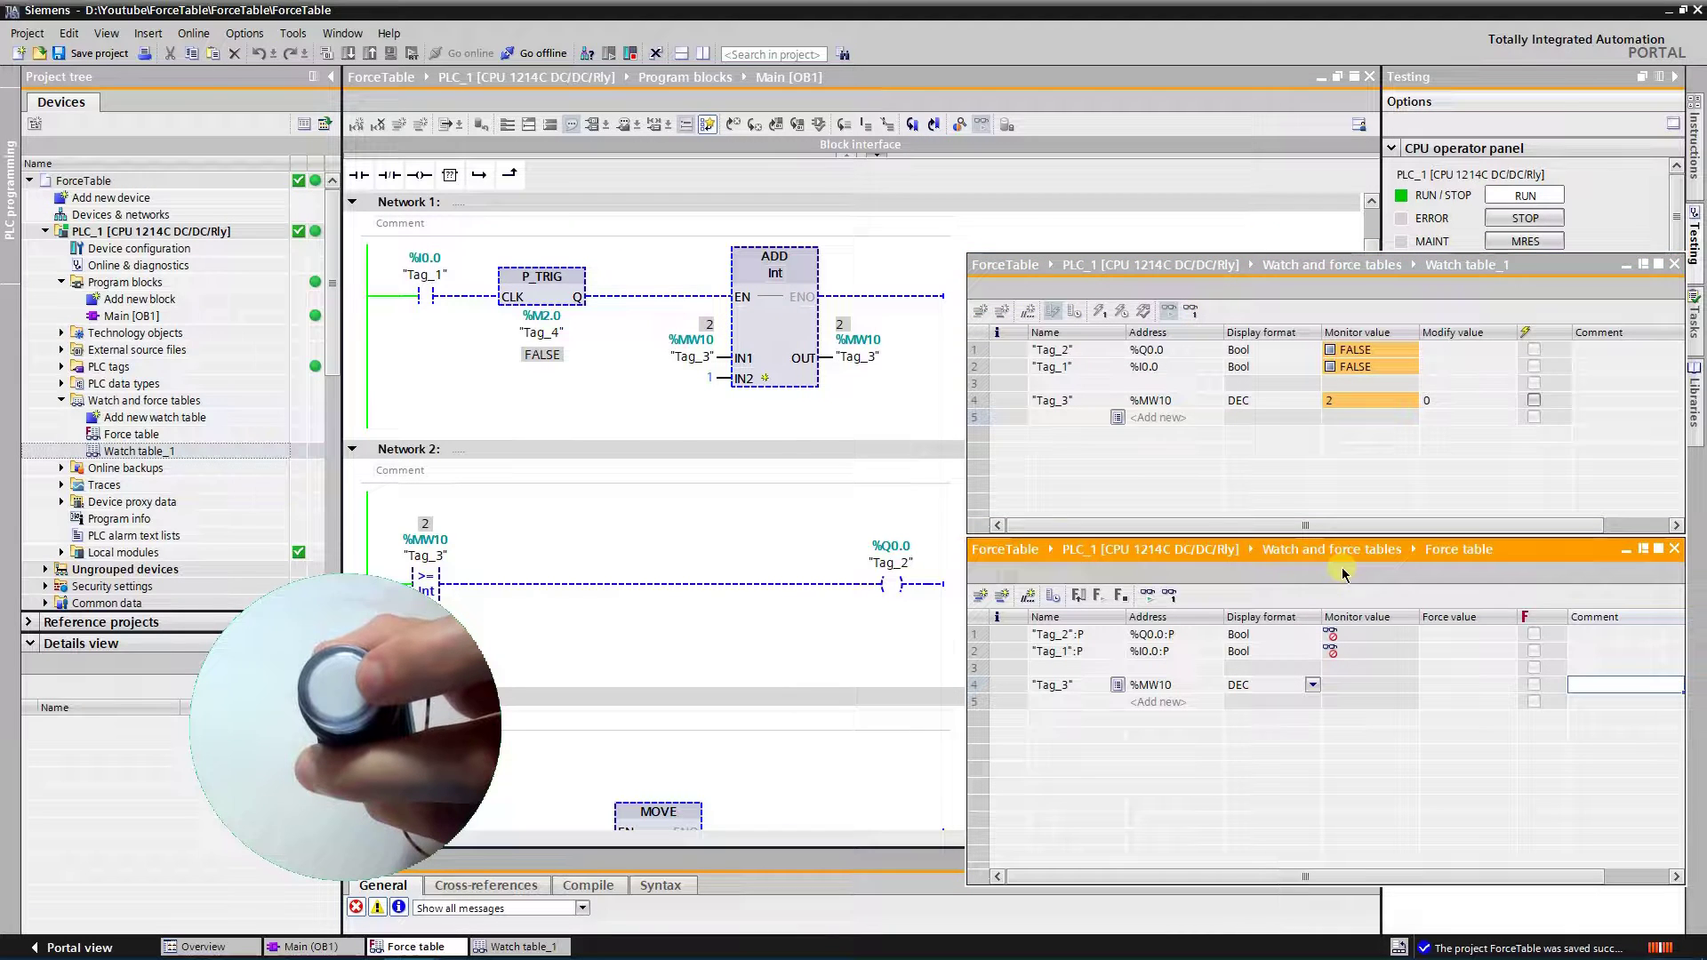
{"action": "left_click", "coordinate": [1148, 597]}
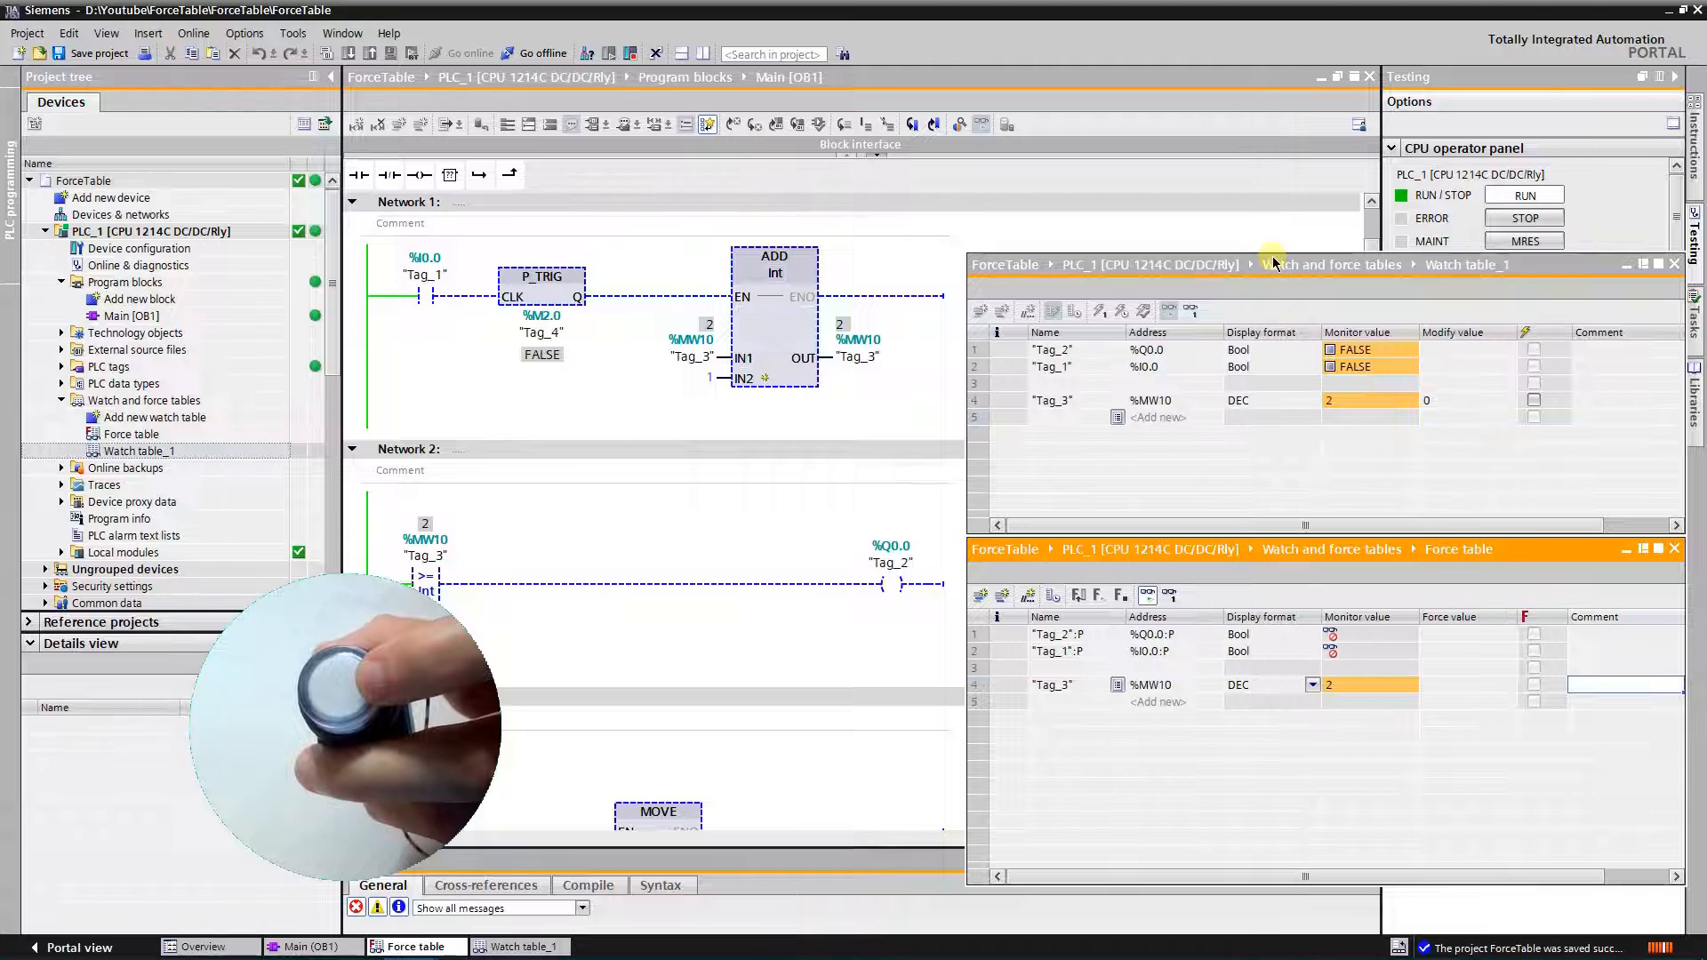
{"action": "left_click", "coordinate": [1272, 257]}
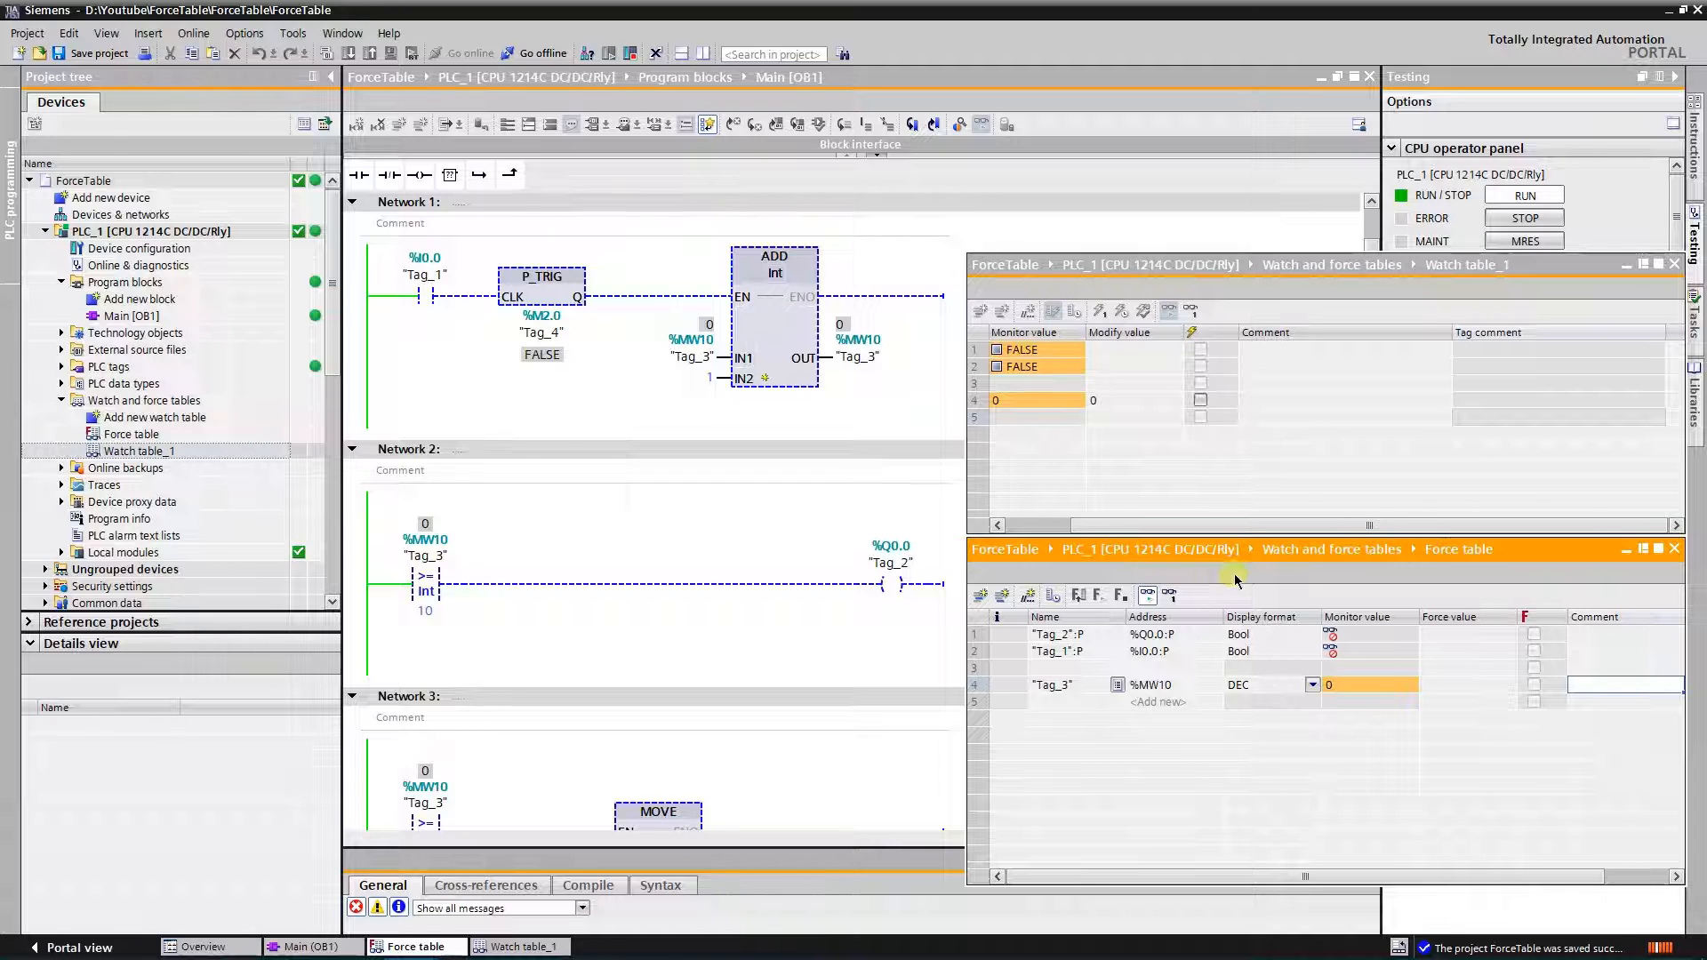
Enter FALSE as Tag_2 (Q0.0)'s force value and start forcing, bringing up the confirmation
{"action": "left_click", "coordinate": [1464, 635]}
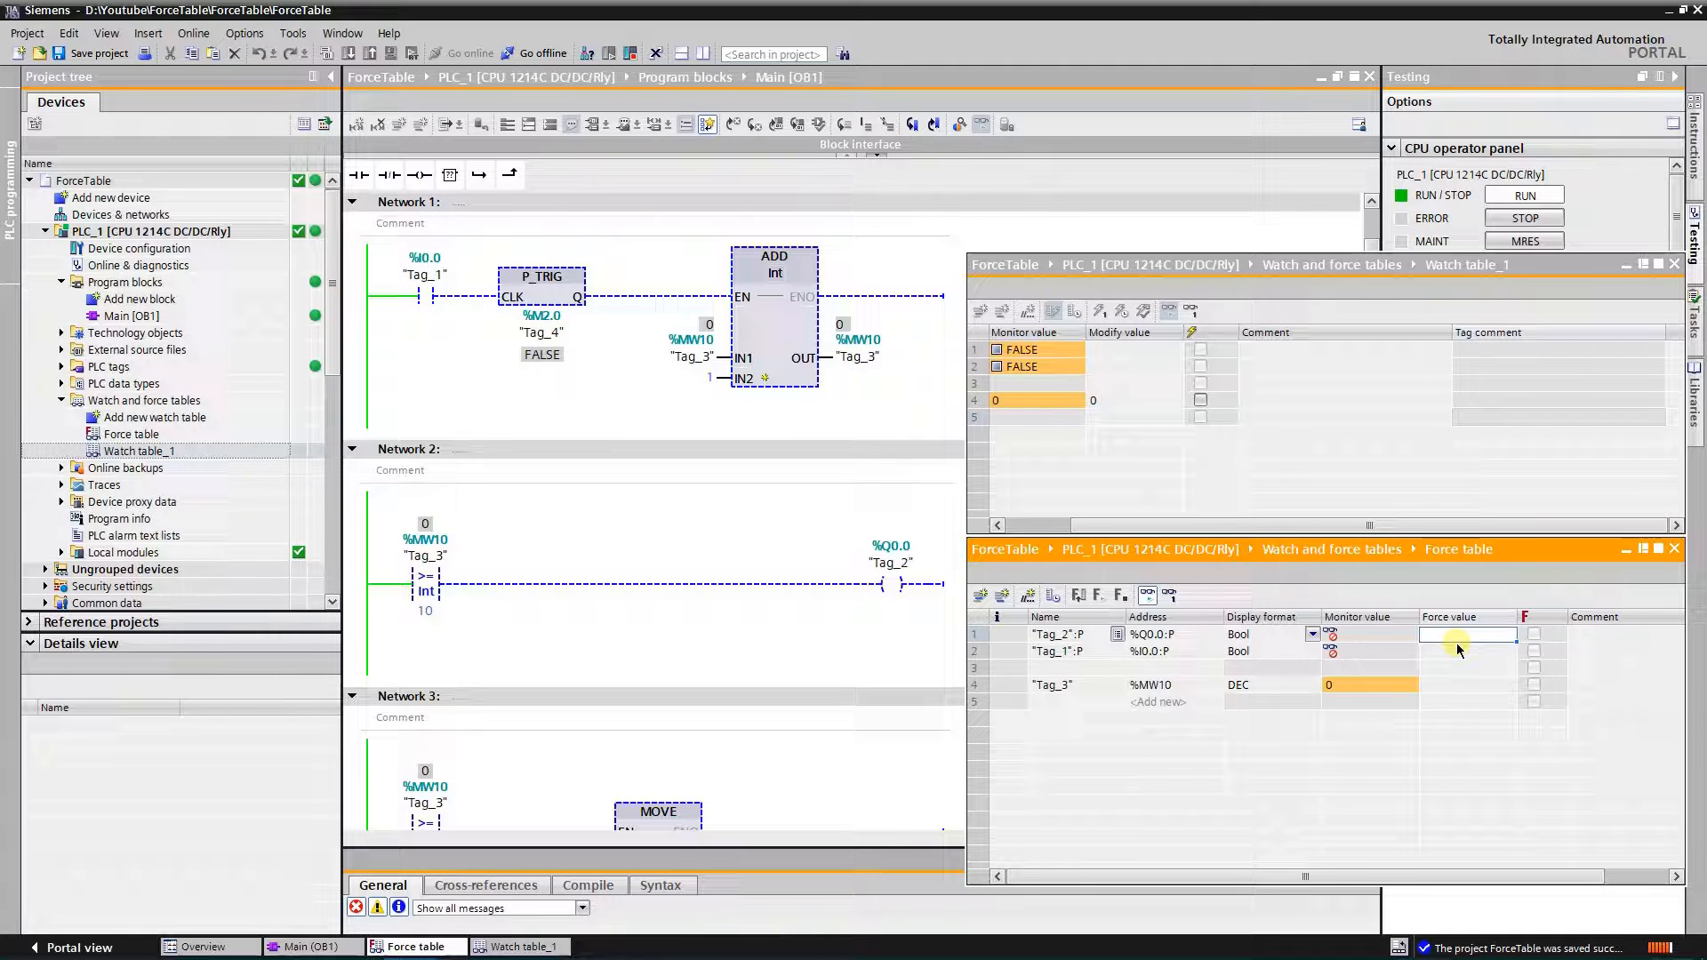
{"action": "type", "text": "false"}
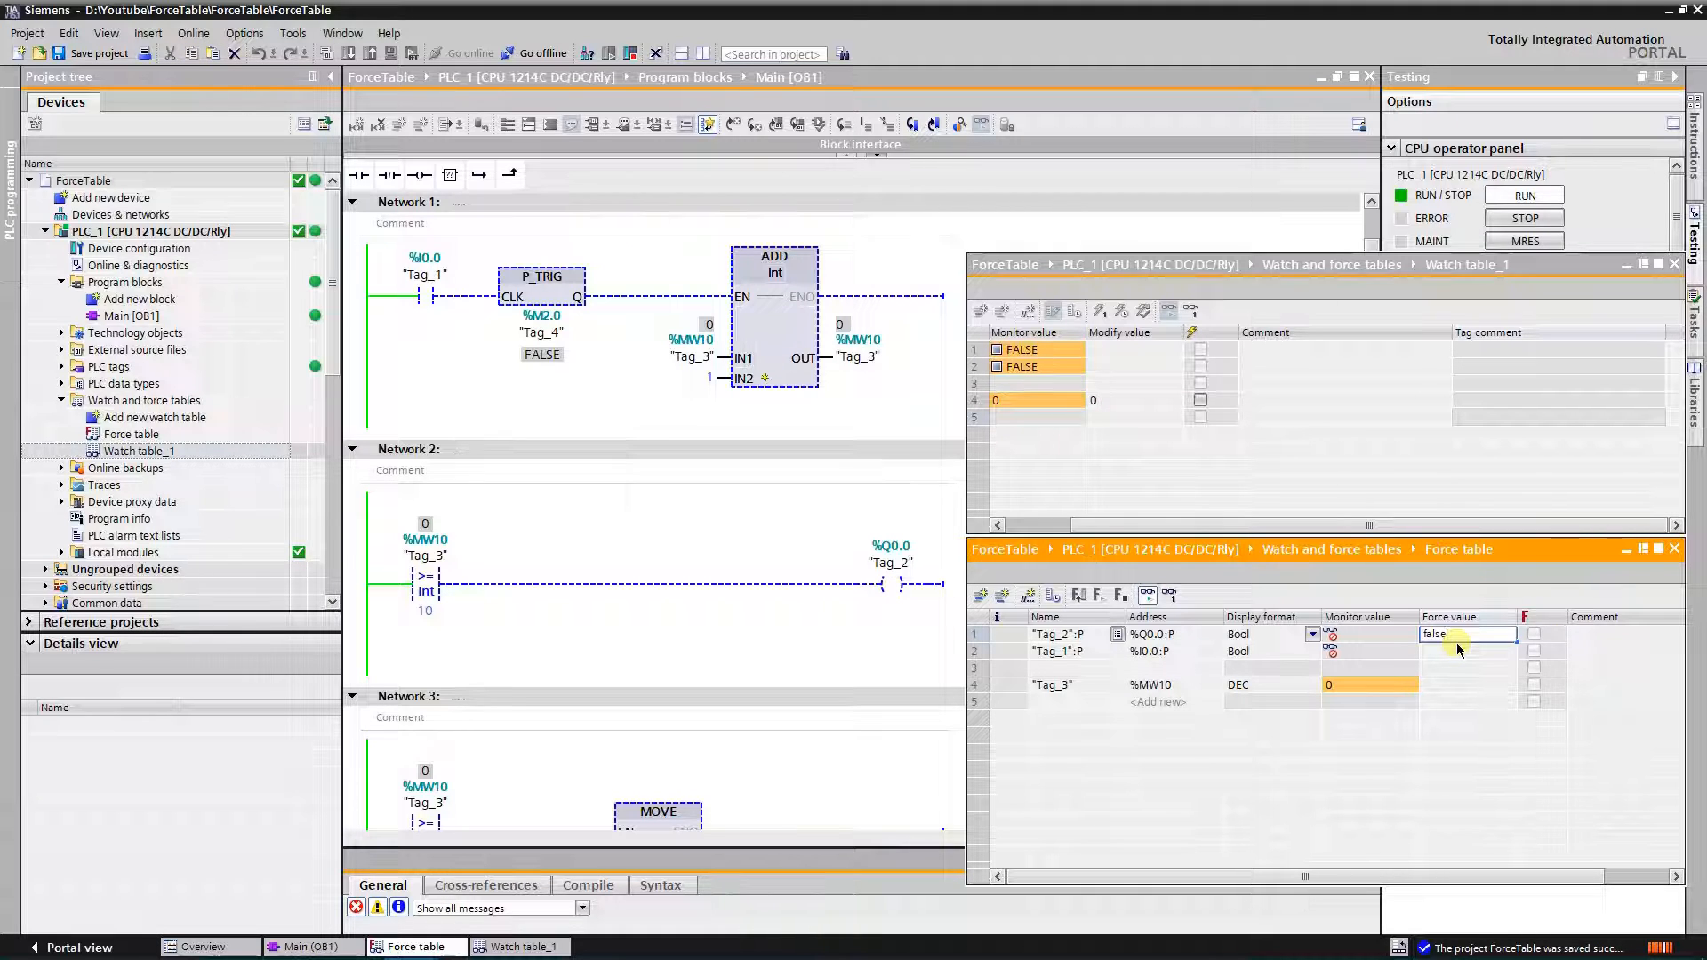
{"action": "left_click", "coordinate": [1458, 650]}
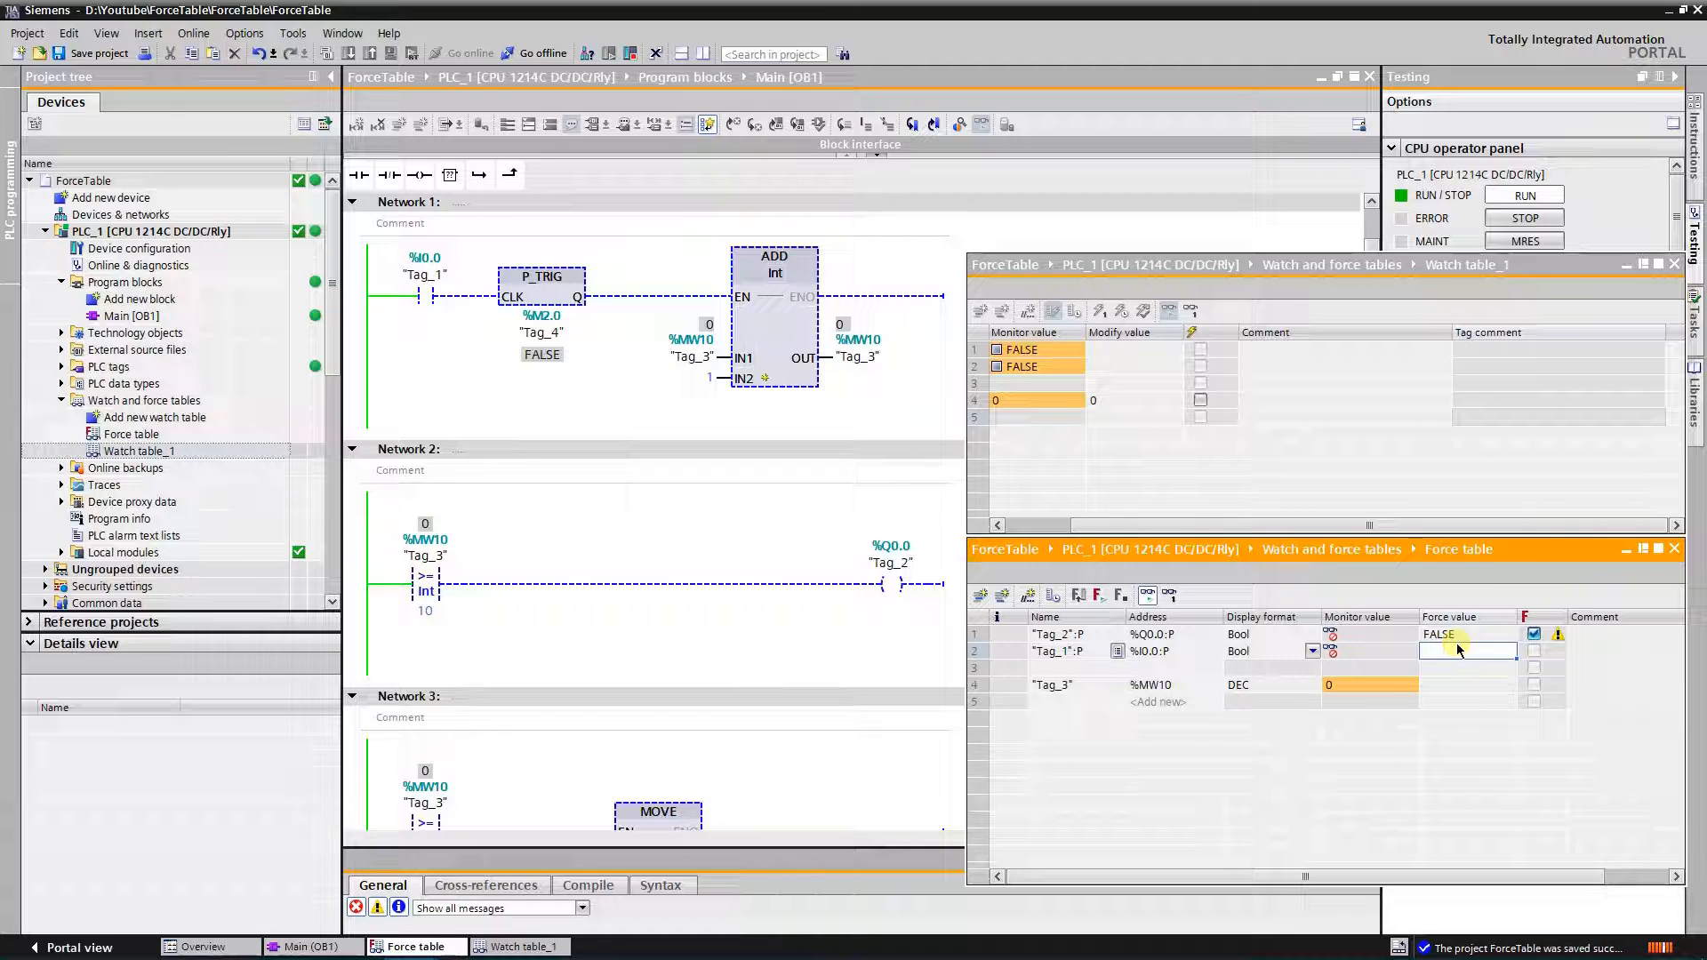
{"action": "left_click", "coordinate": [1387, 636]}
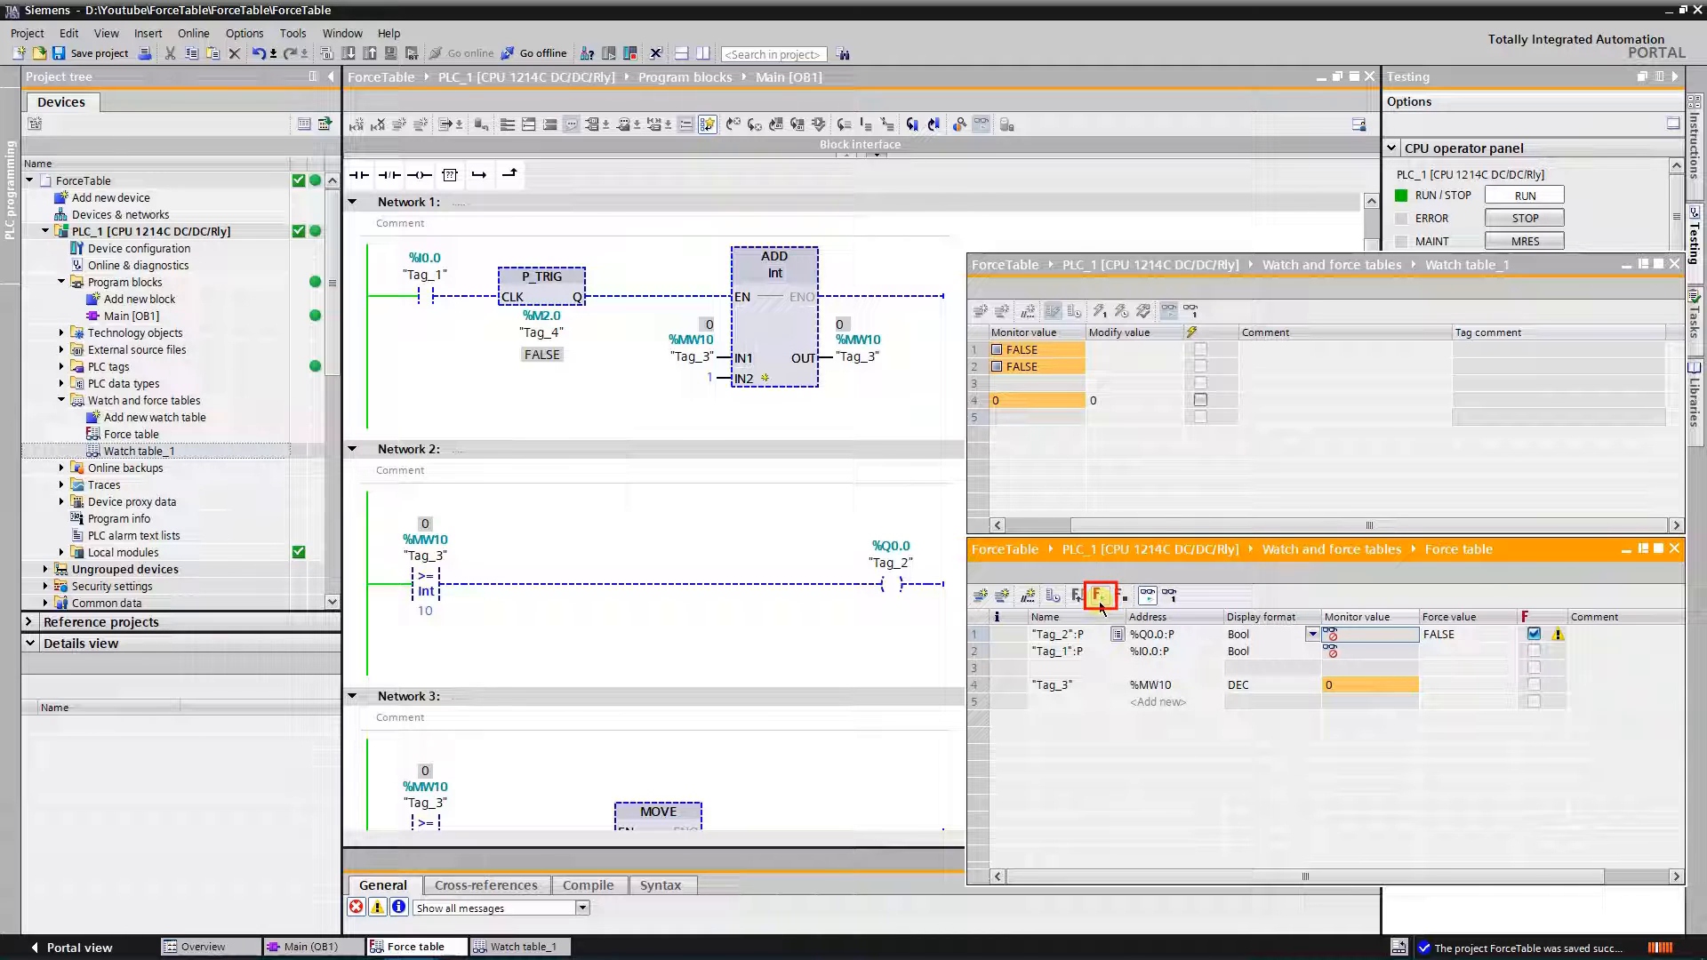
{"action": "left_click", "coordinate": [1100, 595]}
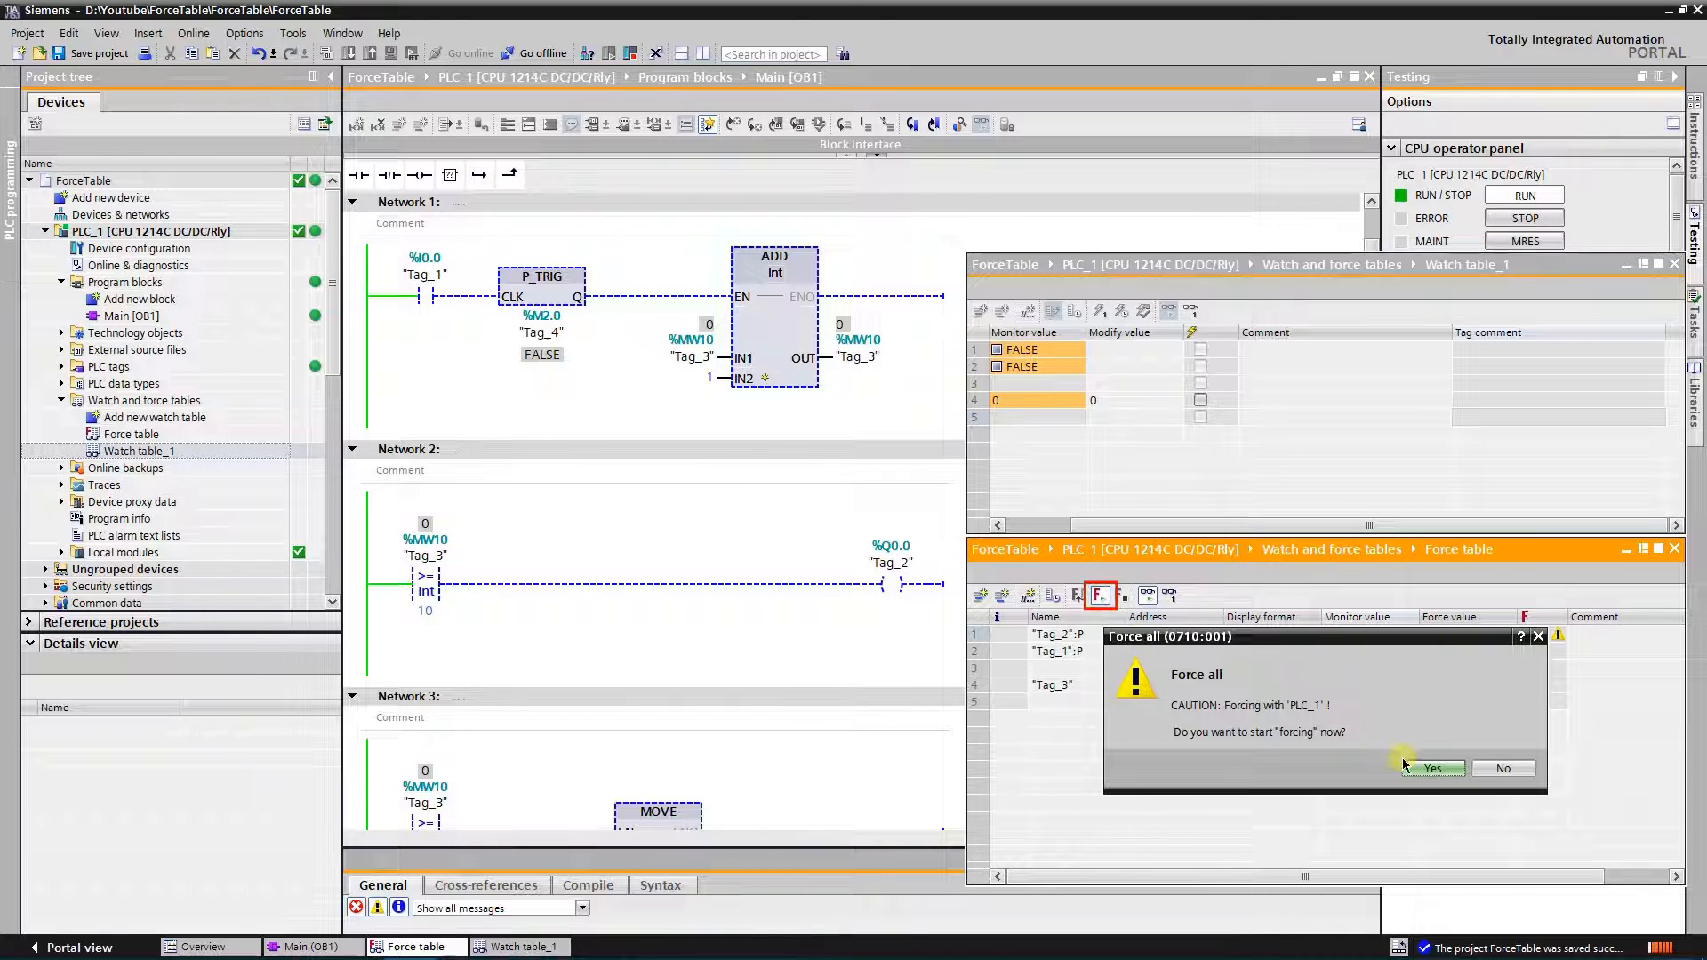
Confirm the Force all dialog so Q0.0 is held FALSE on the PLC
{"action": "left_click", "coordinate": [1434, 769]}
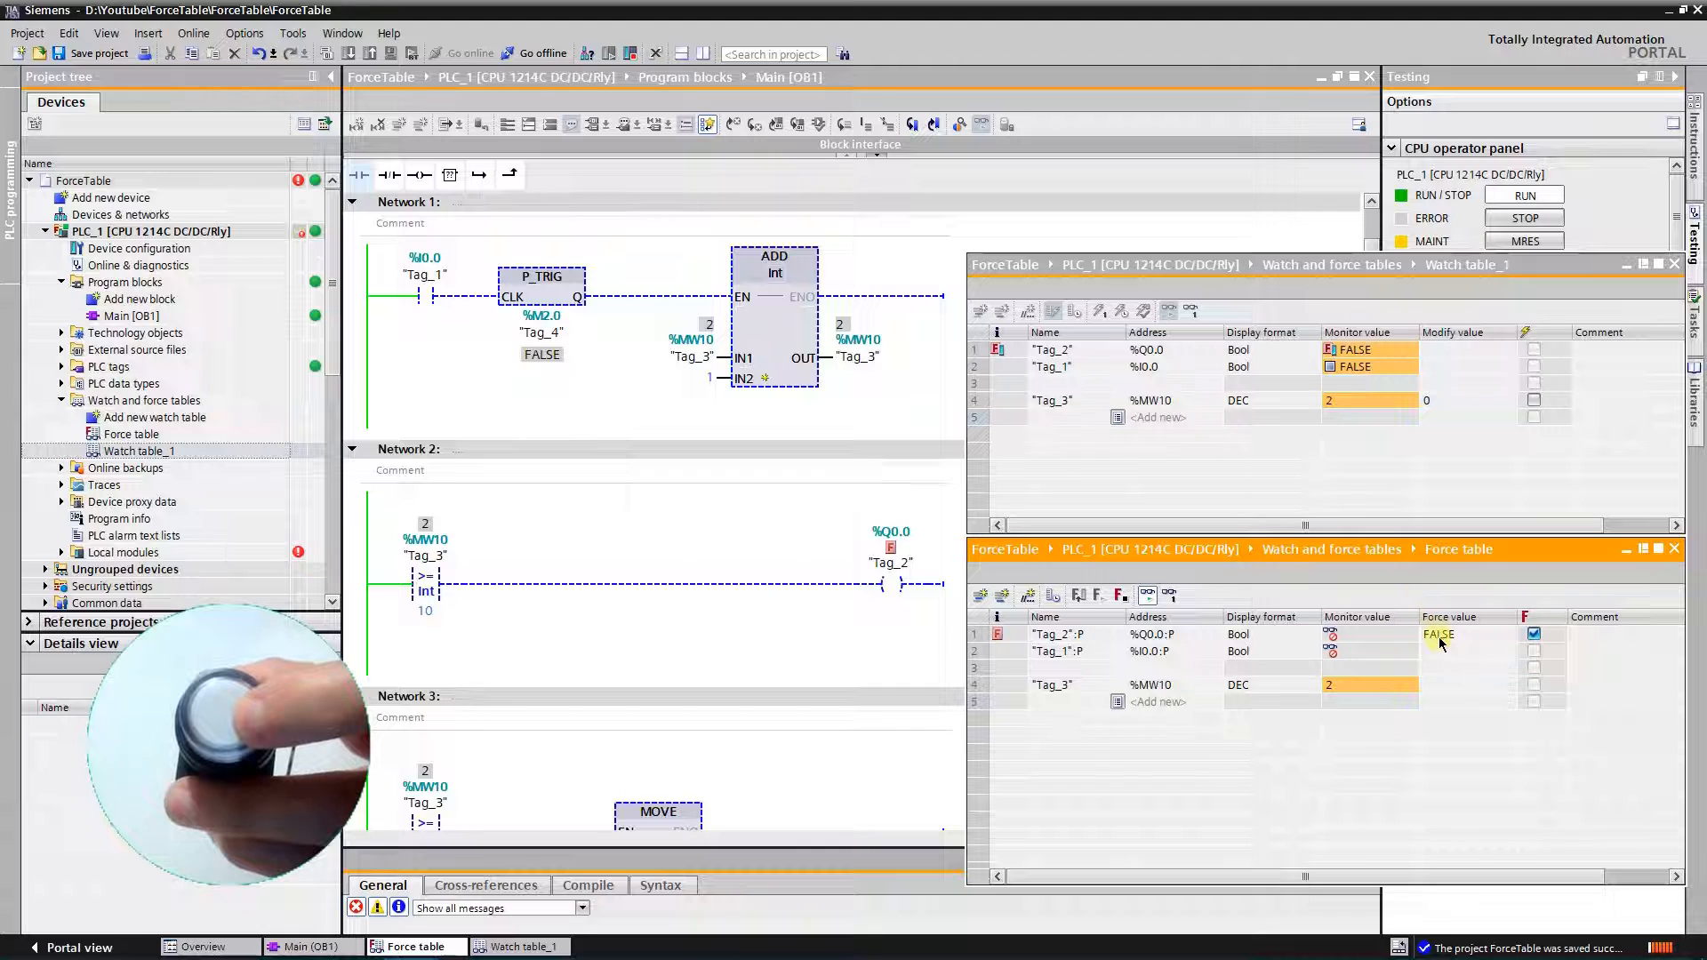
Change Q0.0's force value to TRUE and replace the running force job with it
{"action": "double_click", "coordinate": [1441, 639]}
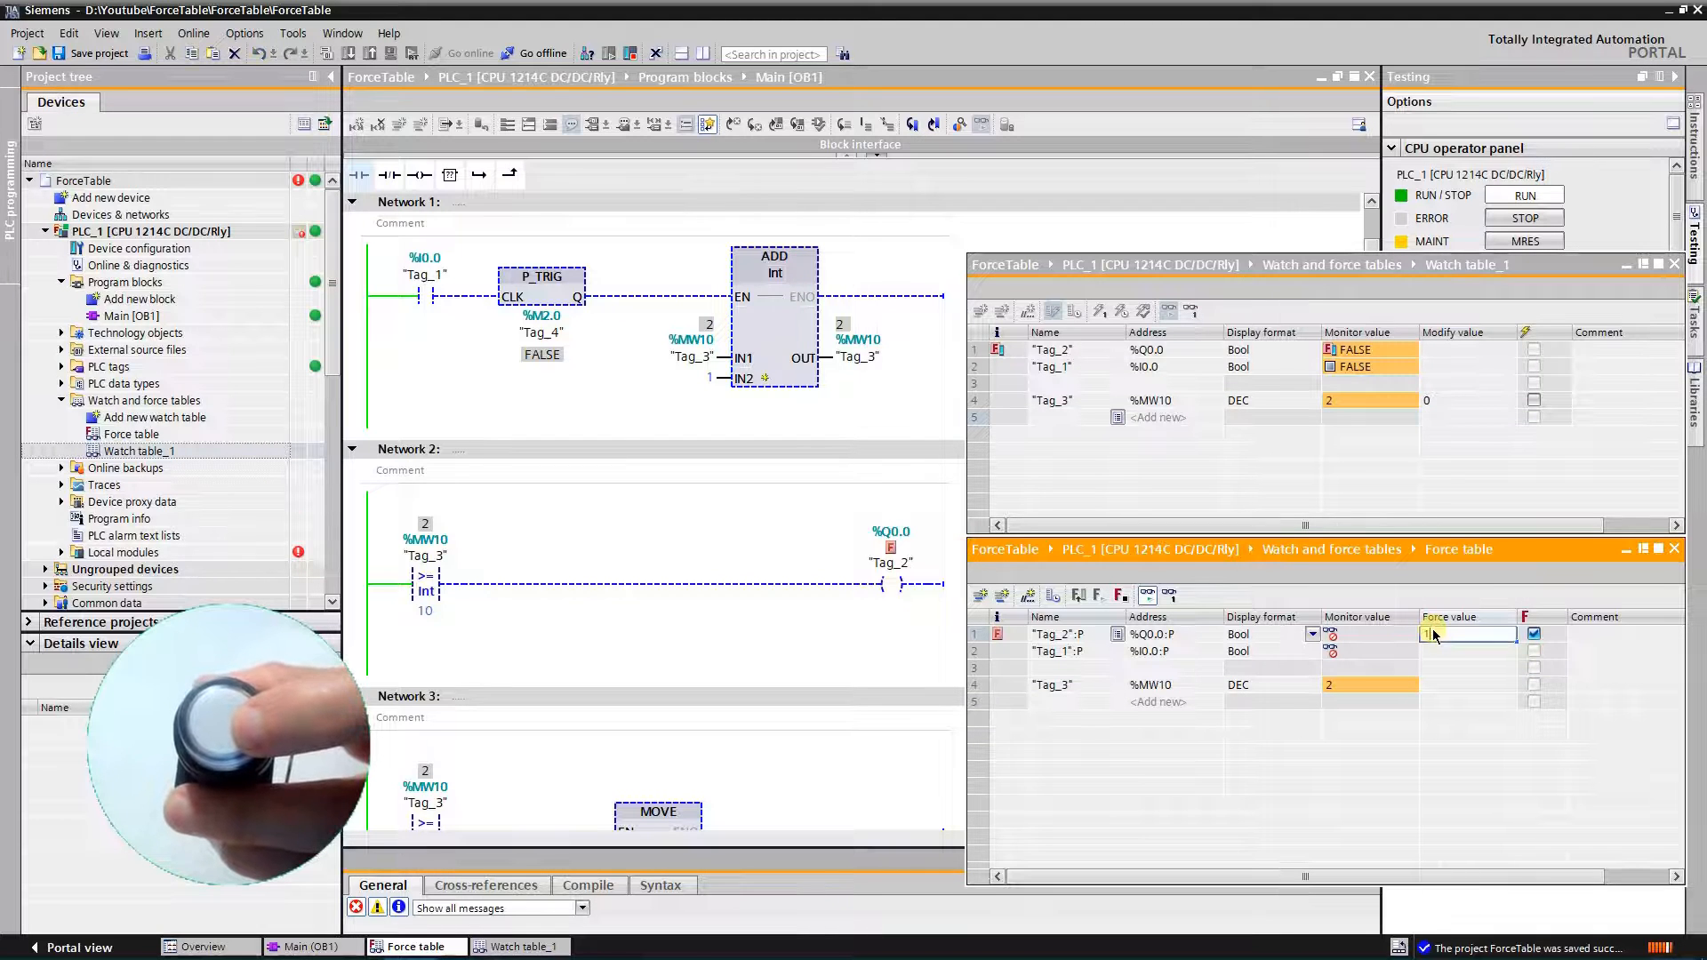
{"action": "key", "text": "Return"}
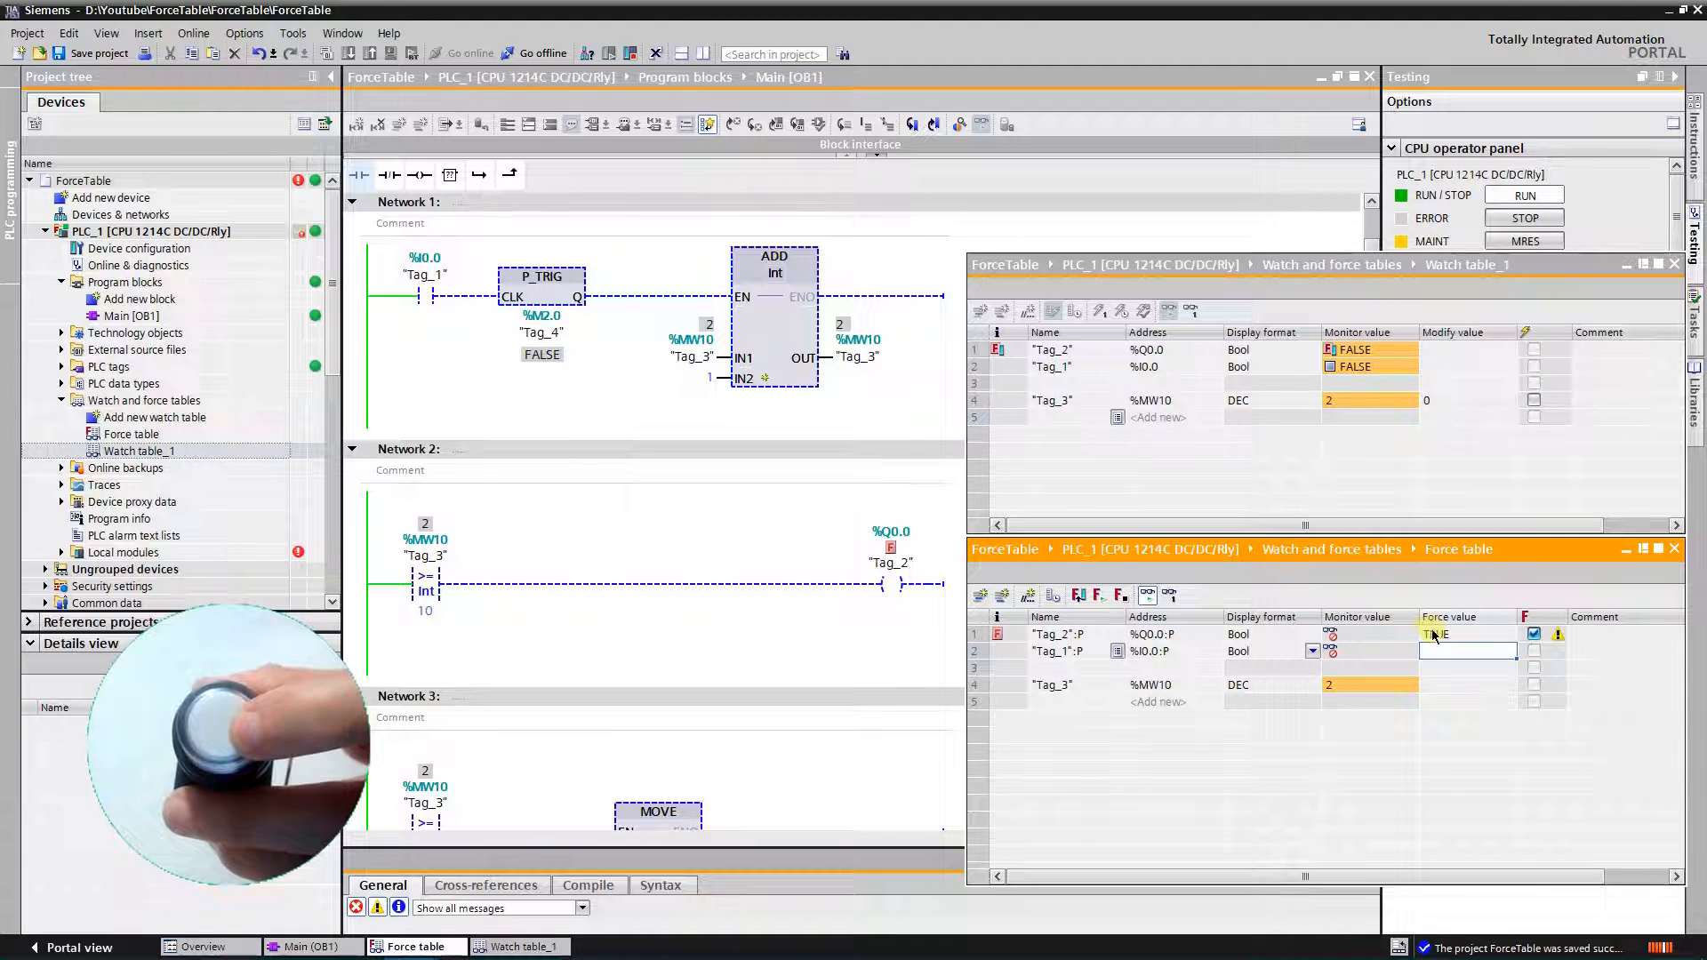
{"action": "left_click", "coordinate": [1434, 636]}
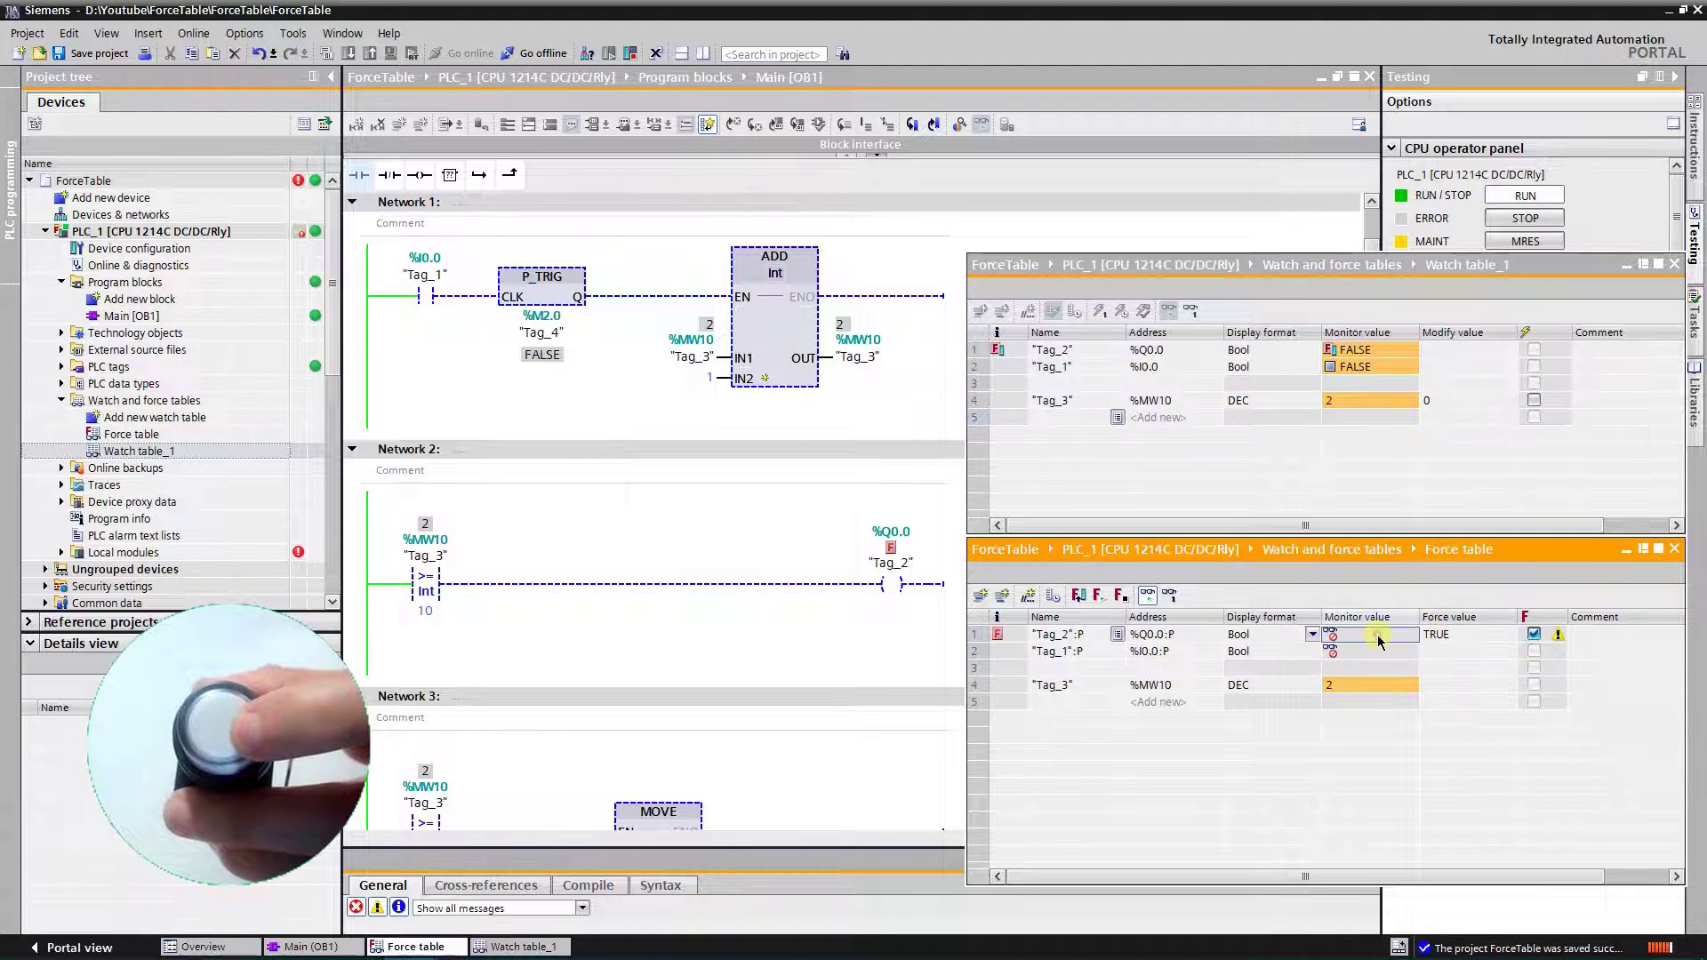
{"action": "left_click", "coordinate": [1099, 596]}
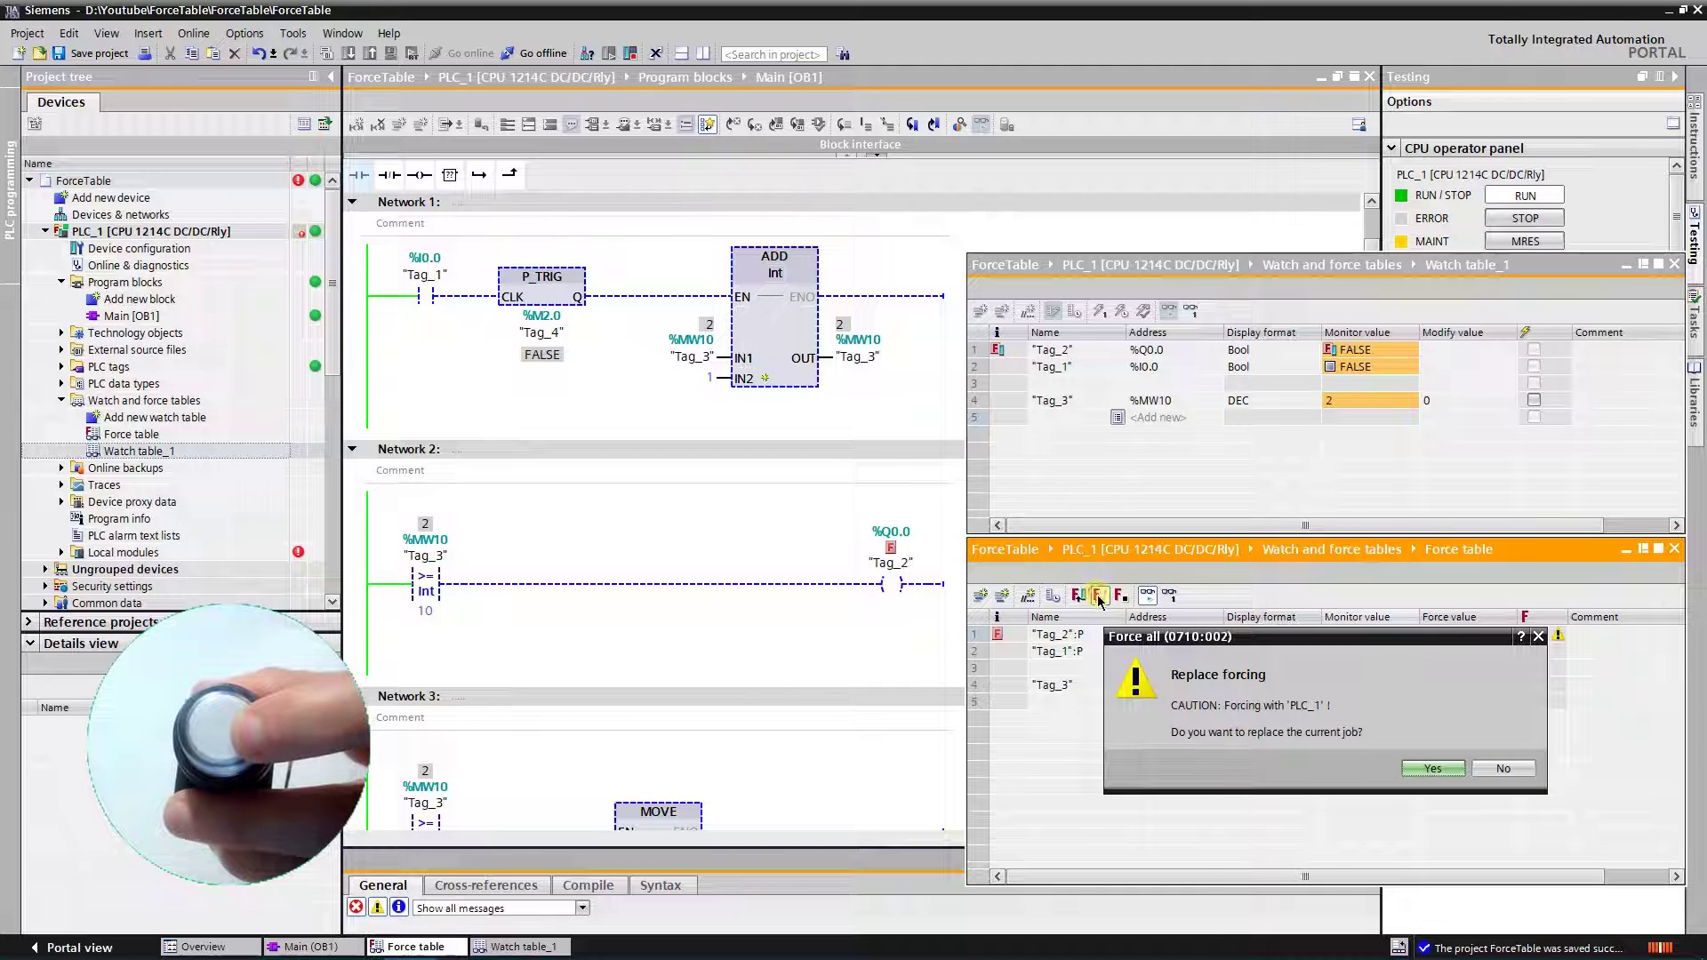
{"action": "left_click", "coordinate": [1428, 771]}
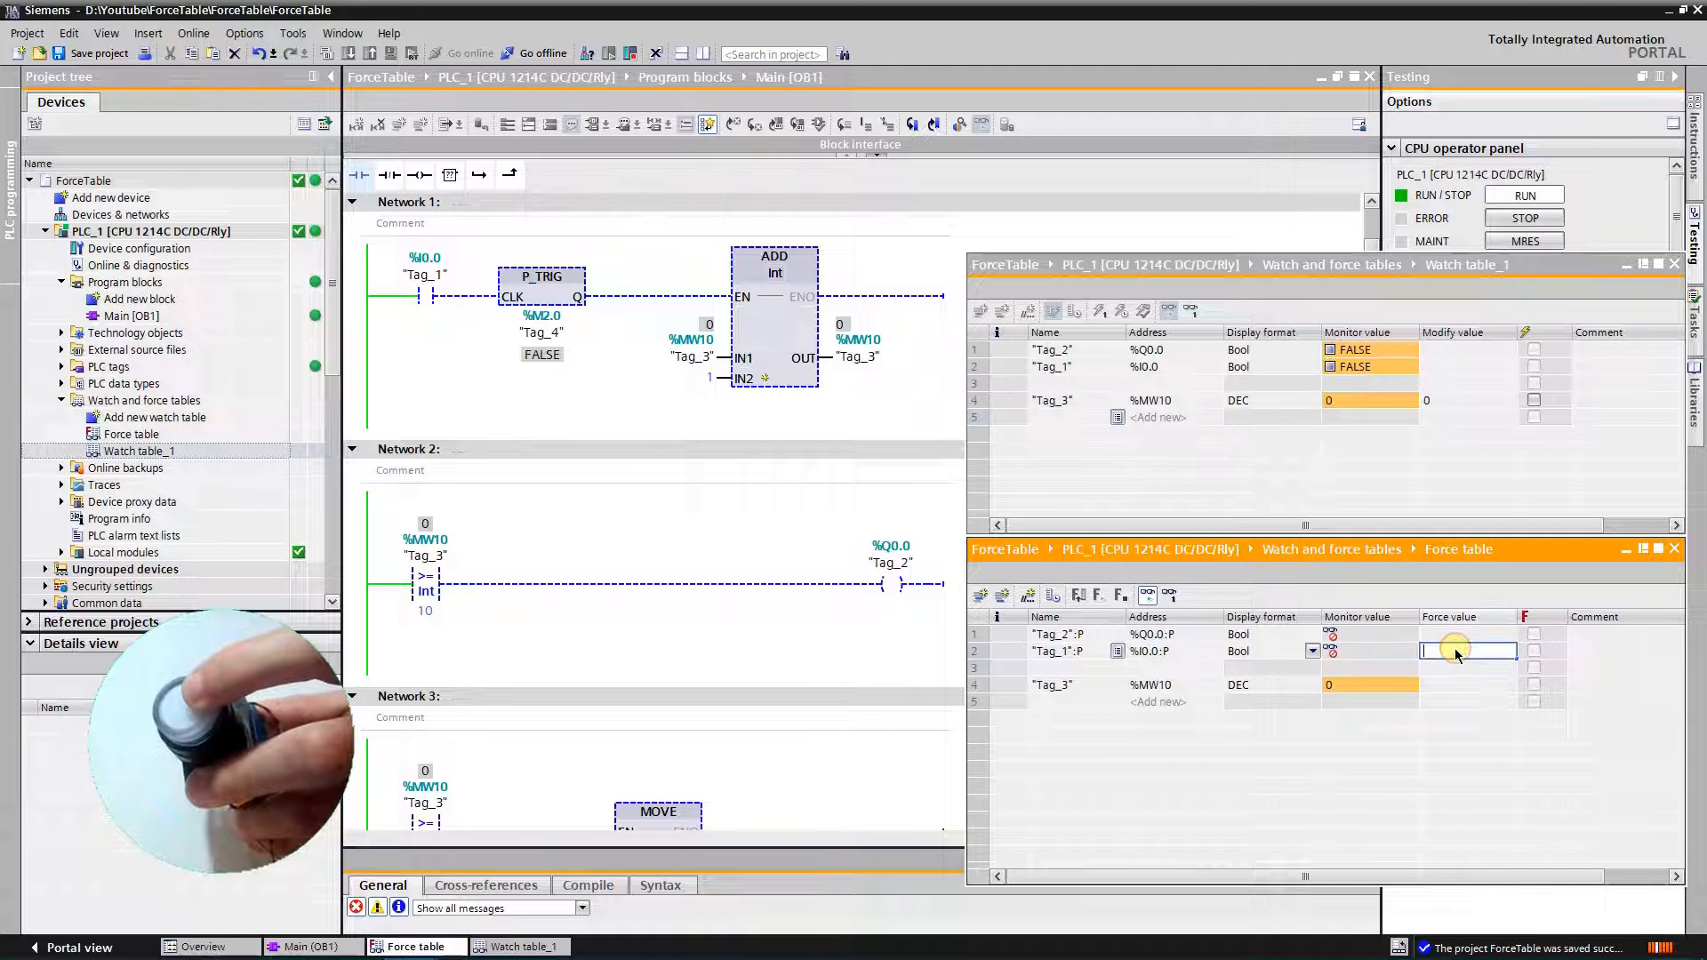
{"action": "type", "text": "false"}
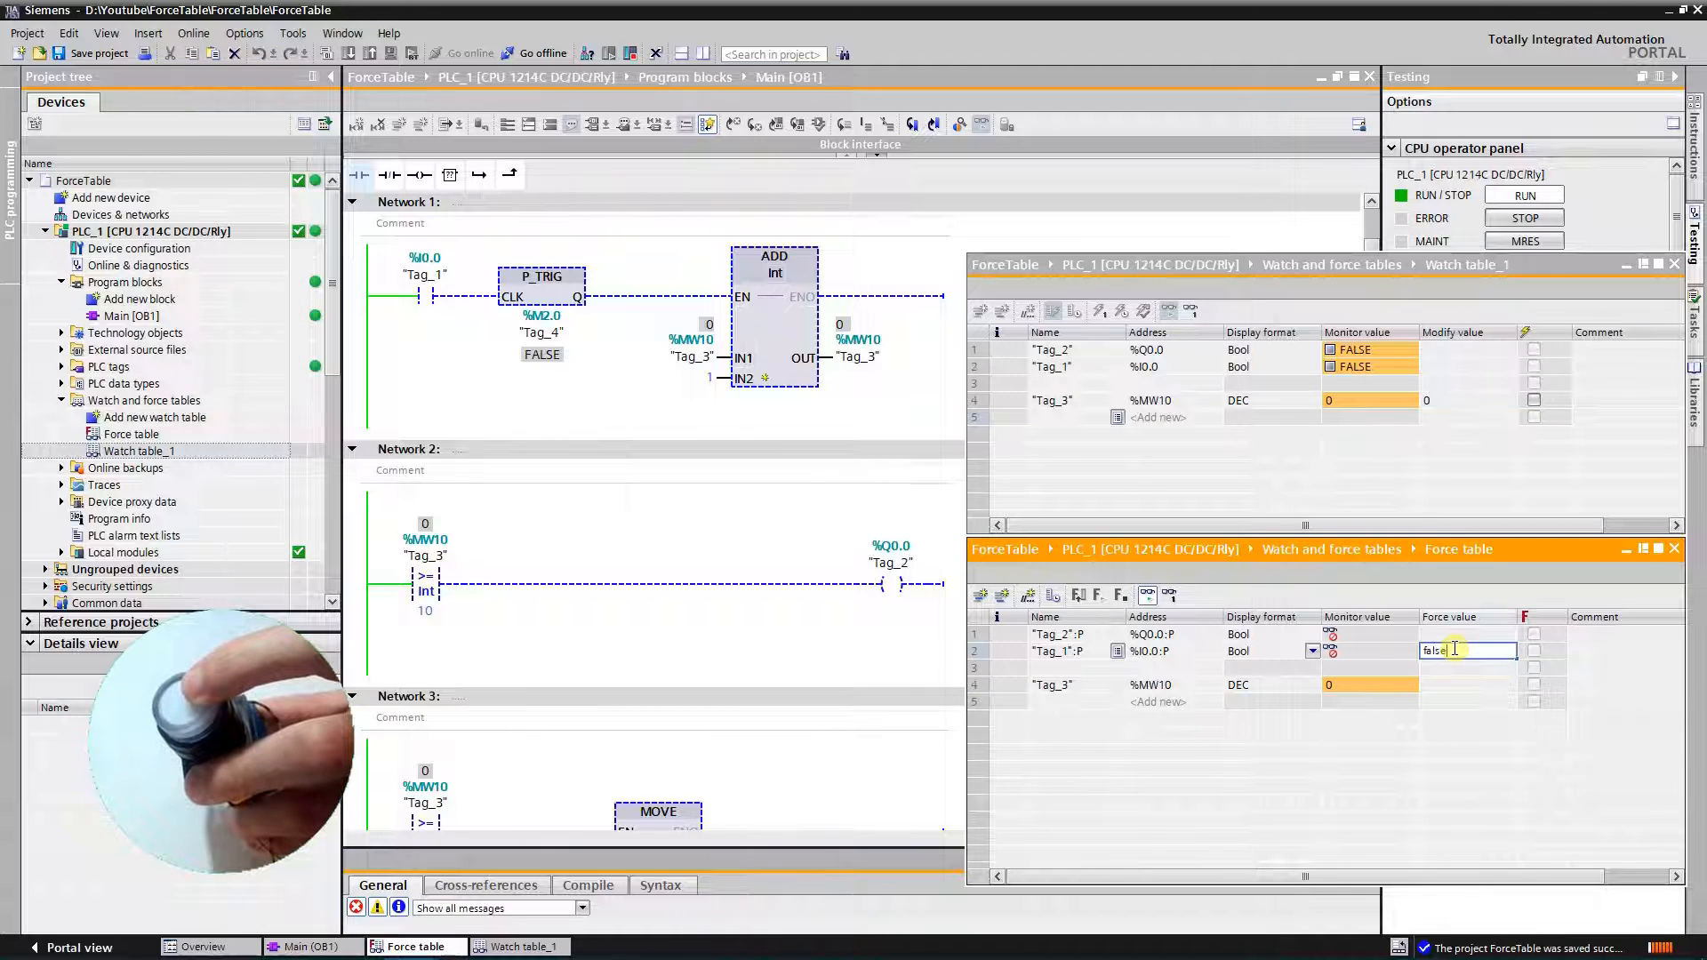
Commit FALSE as Tag_1 (I0.0)'s force value and start forcing it, confirming the dialog
{"action": "key", "text": "Return"}
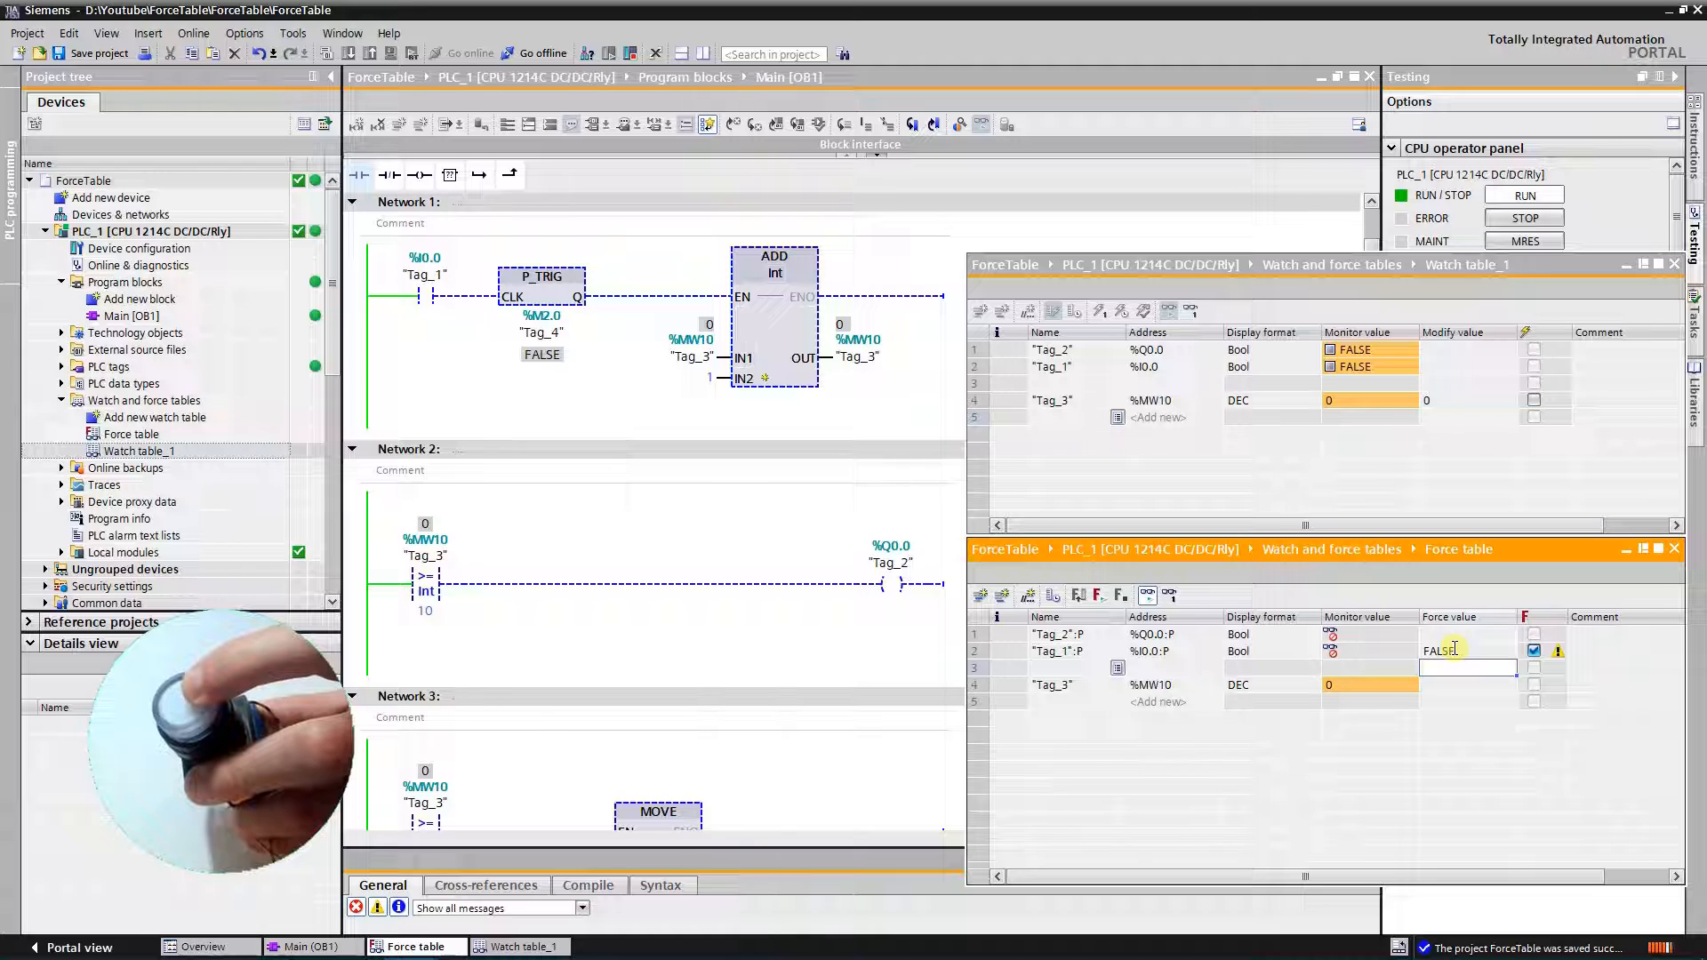
{"action": "left_click", "coordinate": [1099, 595]}
{"action": "left_click", "coordinate": [1432, 769]}
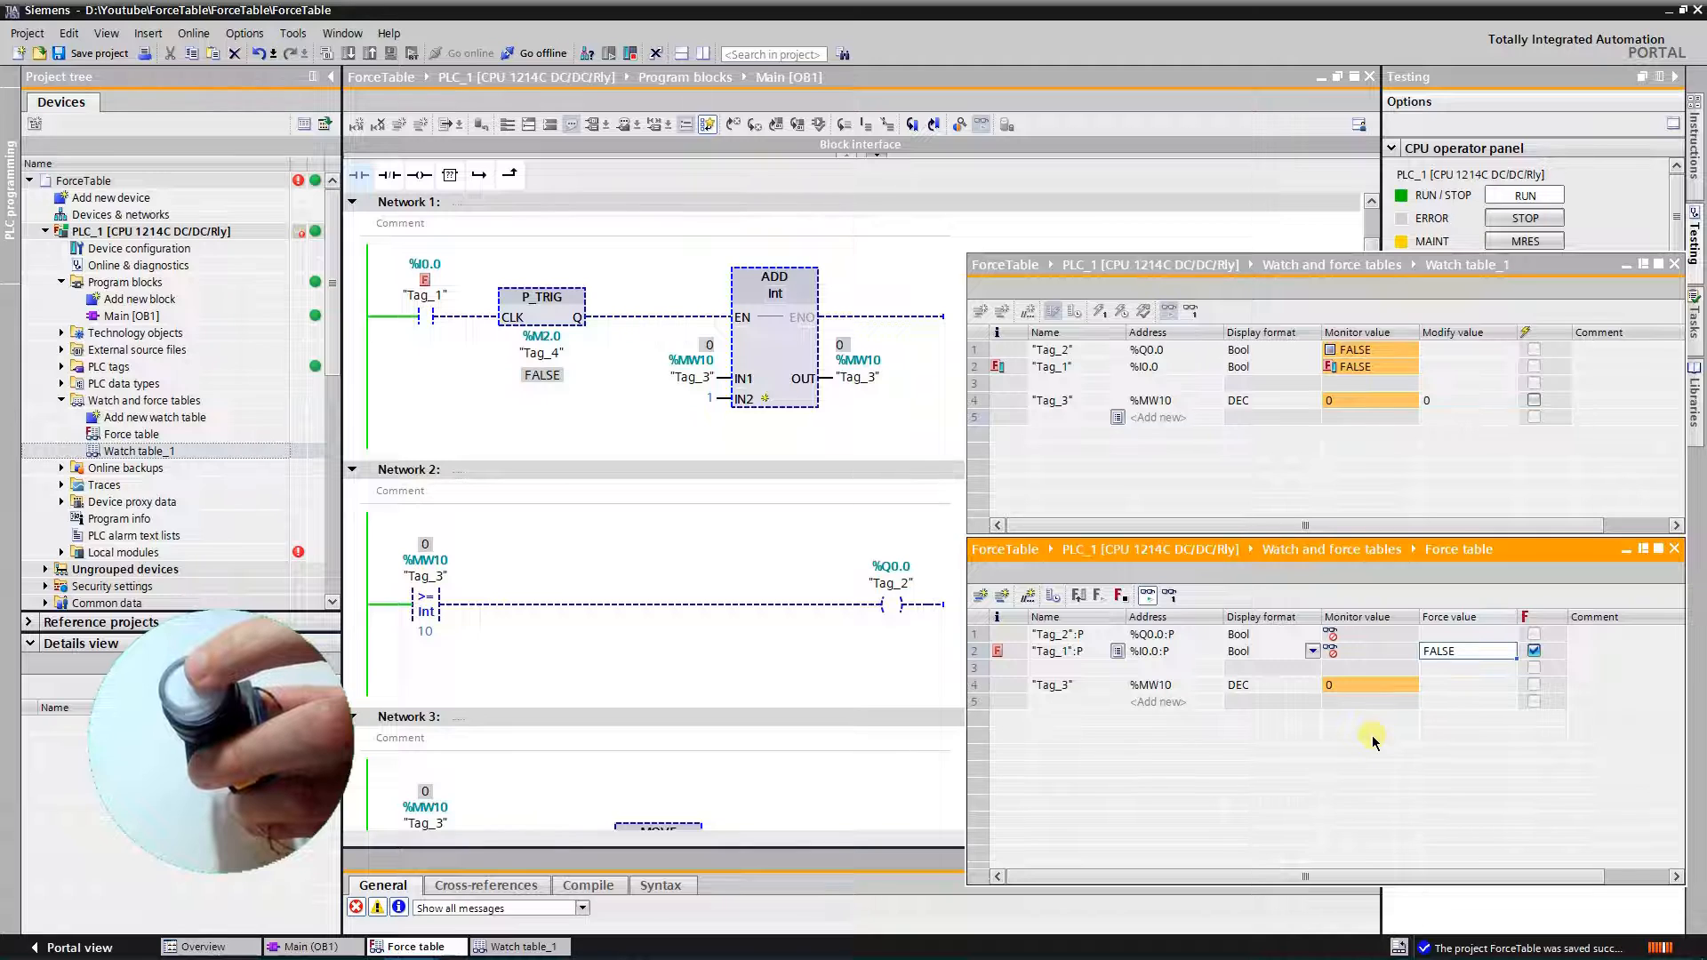
Change I0.0's force value to TRUE and replace the force job, letting MW10 count to 1
{"action": "left_click", "coordinate": [1468, 651]}
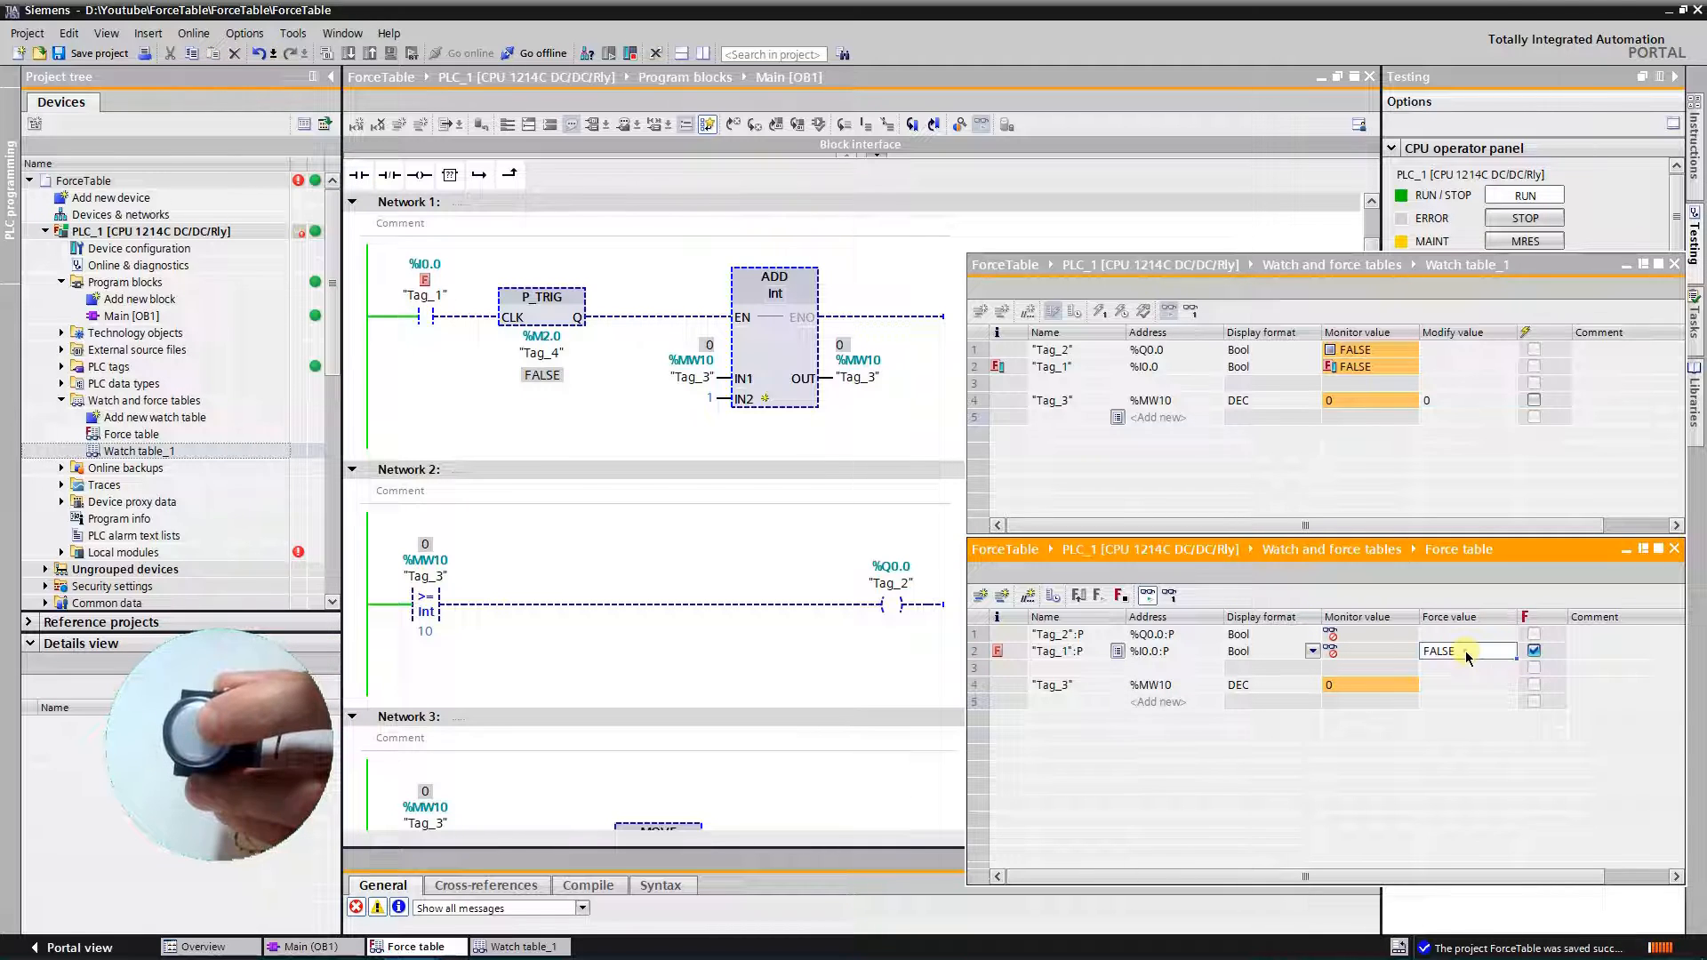
{"action": "left_click", "coordinate": [1467, 651]}
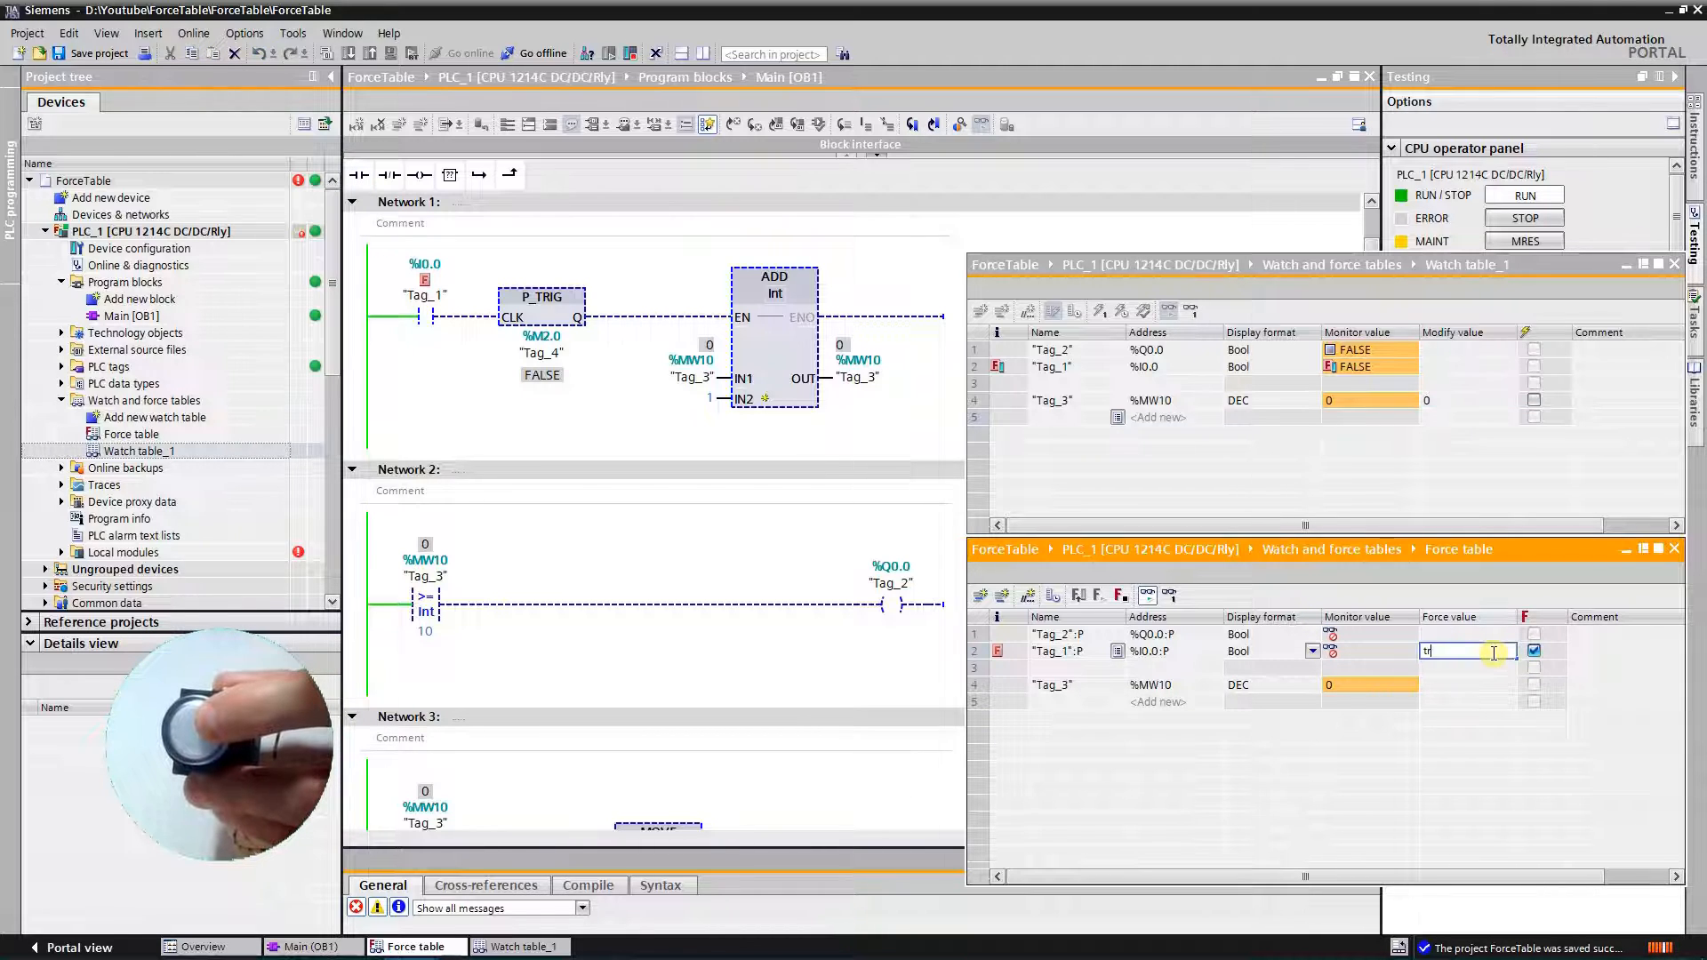
{"action": "type", "text": "true"}
{"action": "key", "text": "Return"}
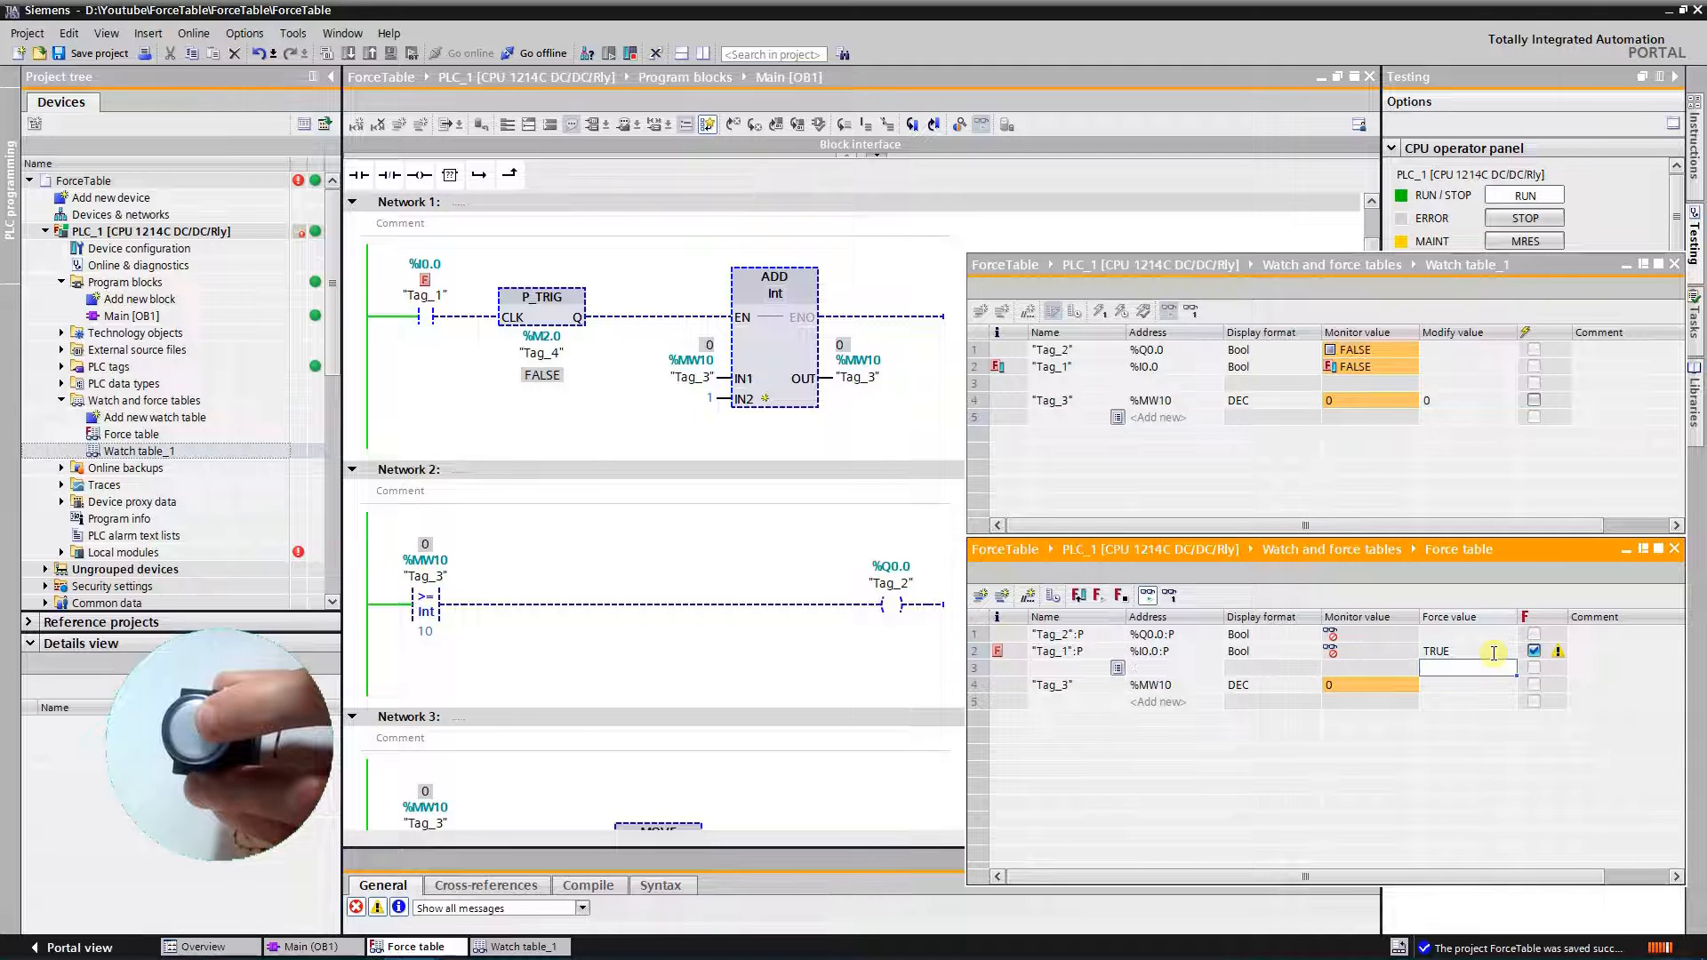
{"action": "left_click", "coordinate": [1361, 651]}
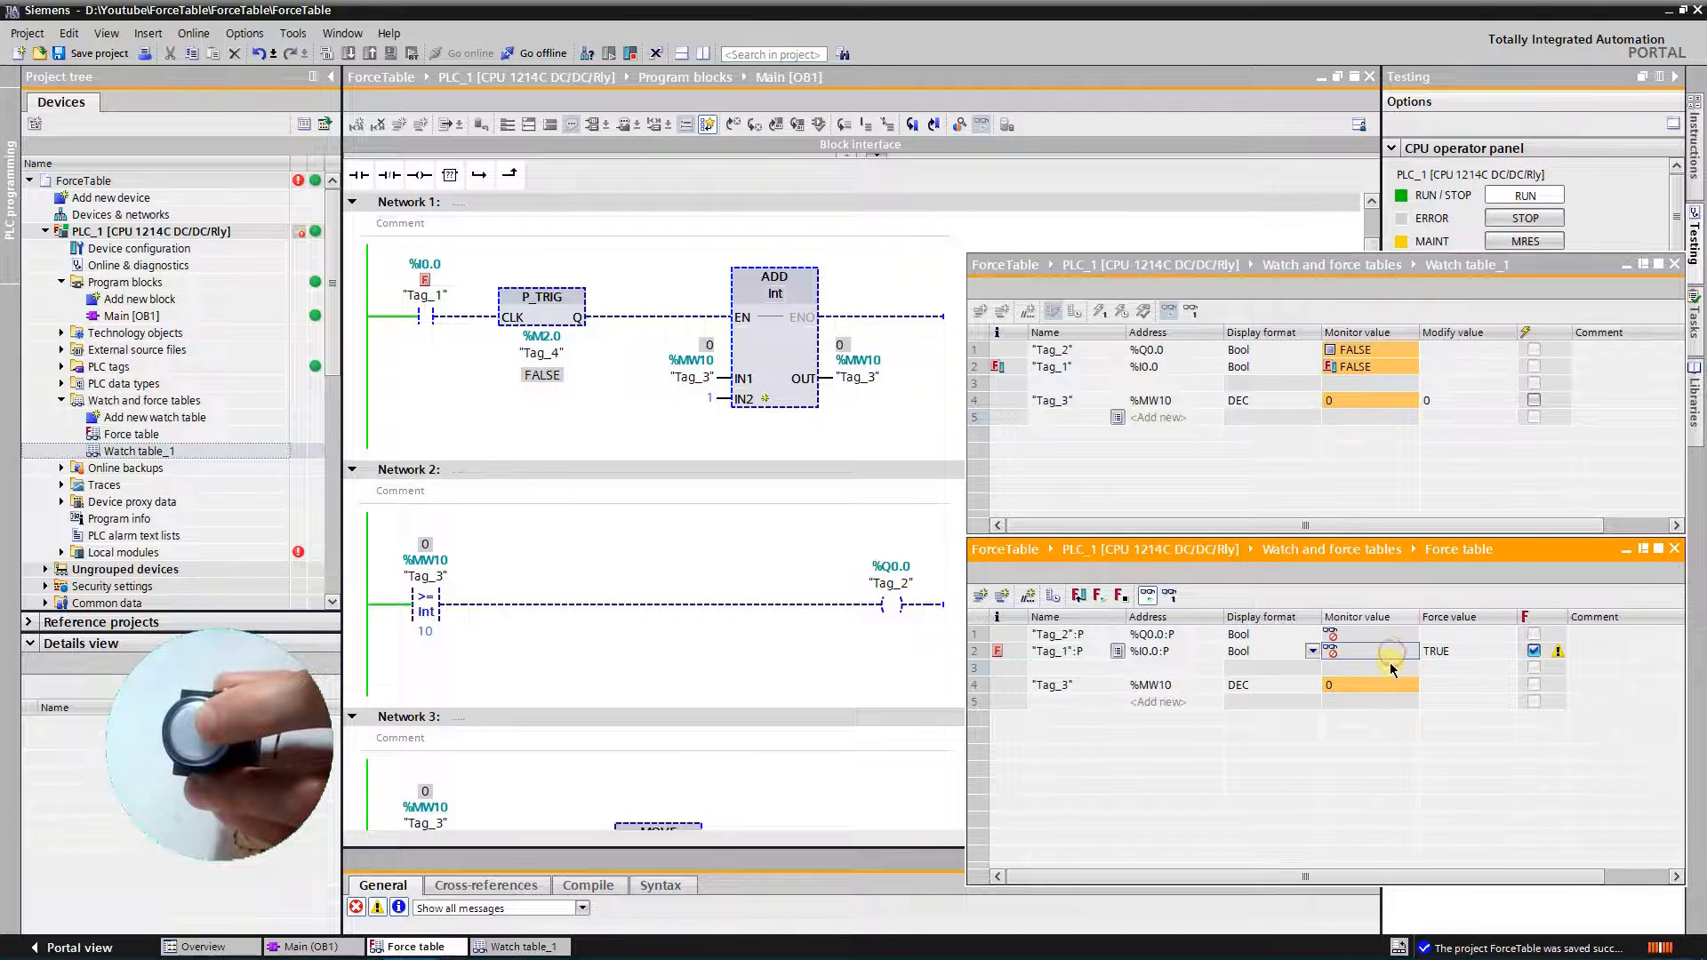
{"action": "left_click", "coordinate": [1097, 595]}
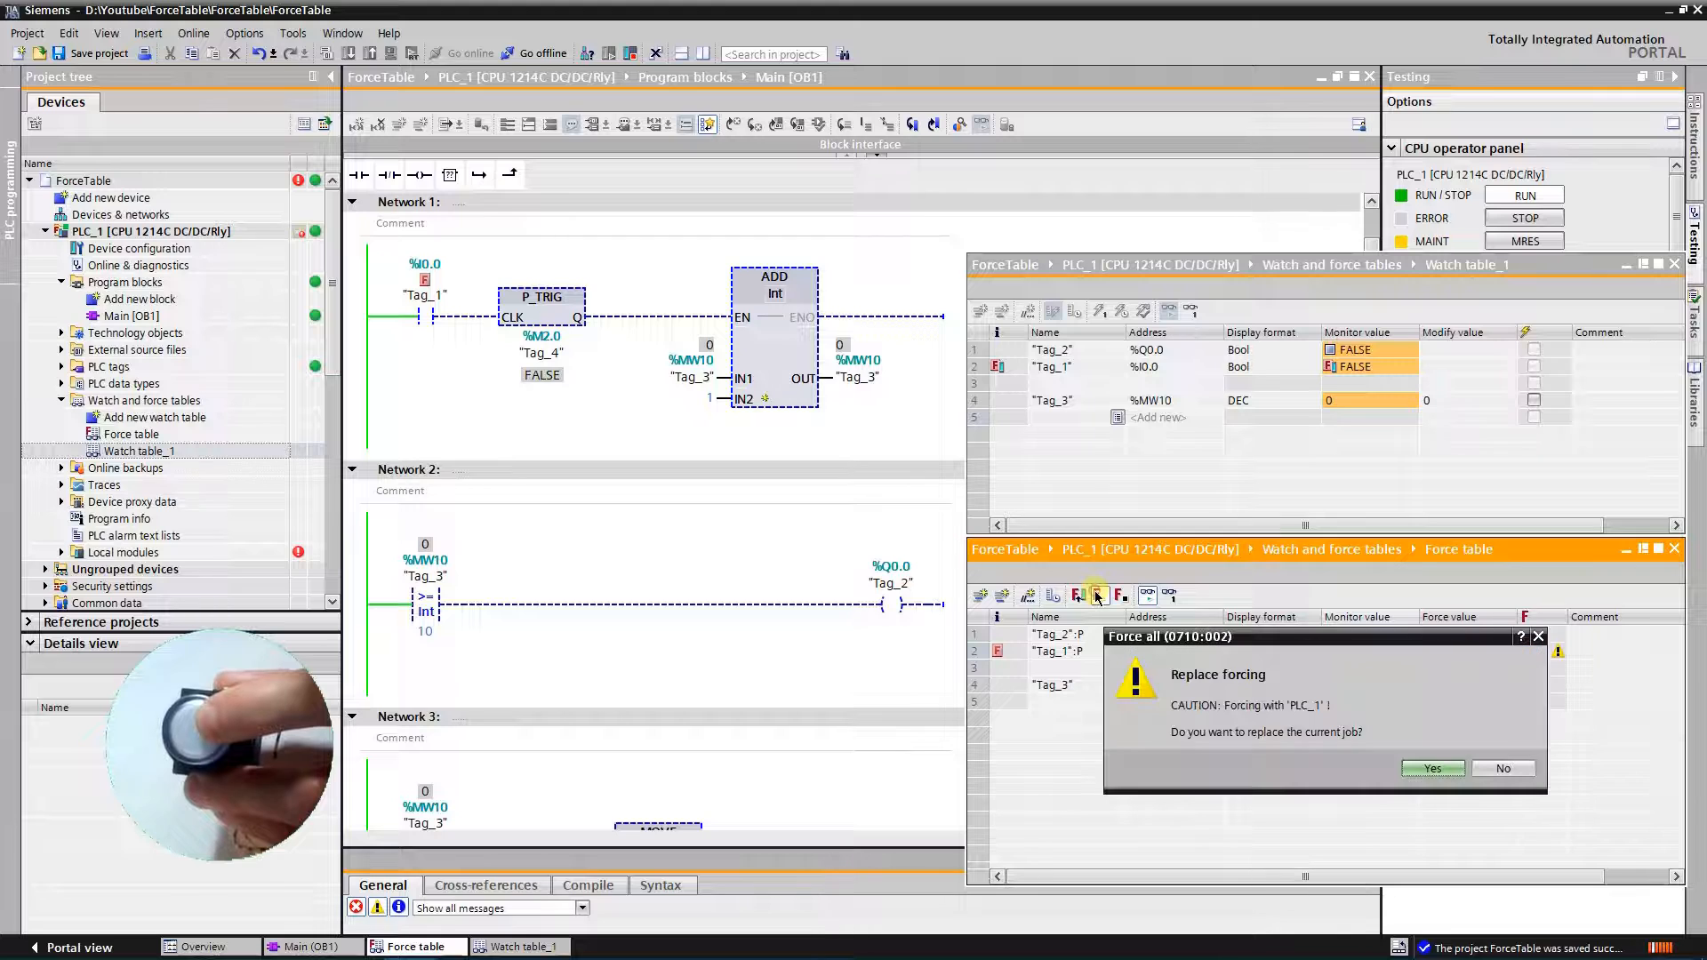
{"action": "left_click", "coordinate": [1433, 766]}
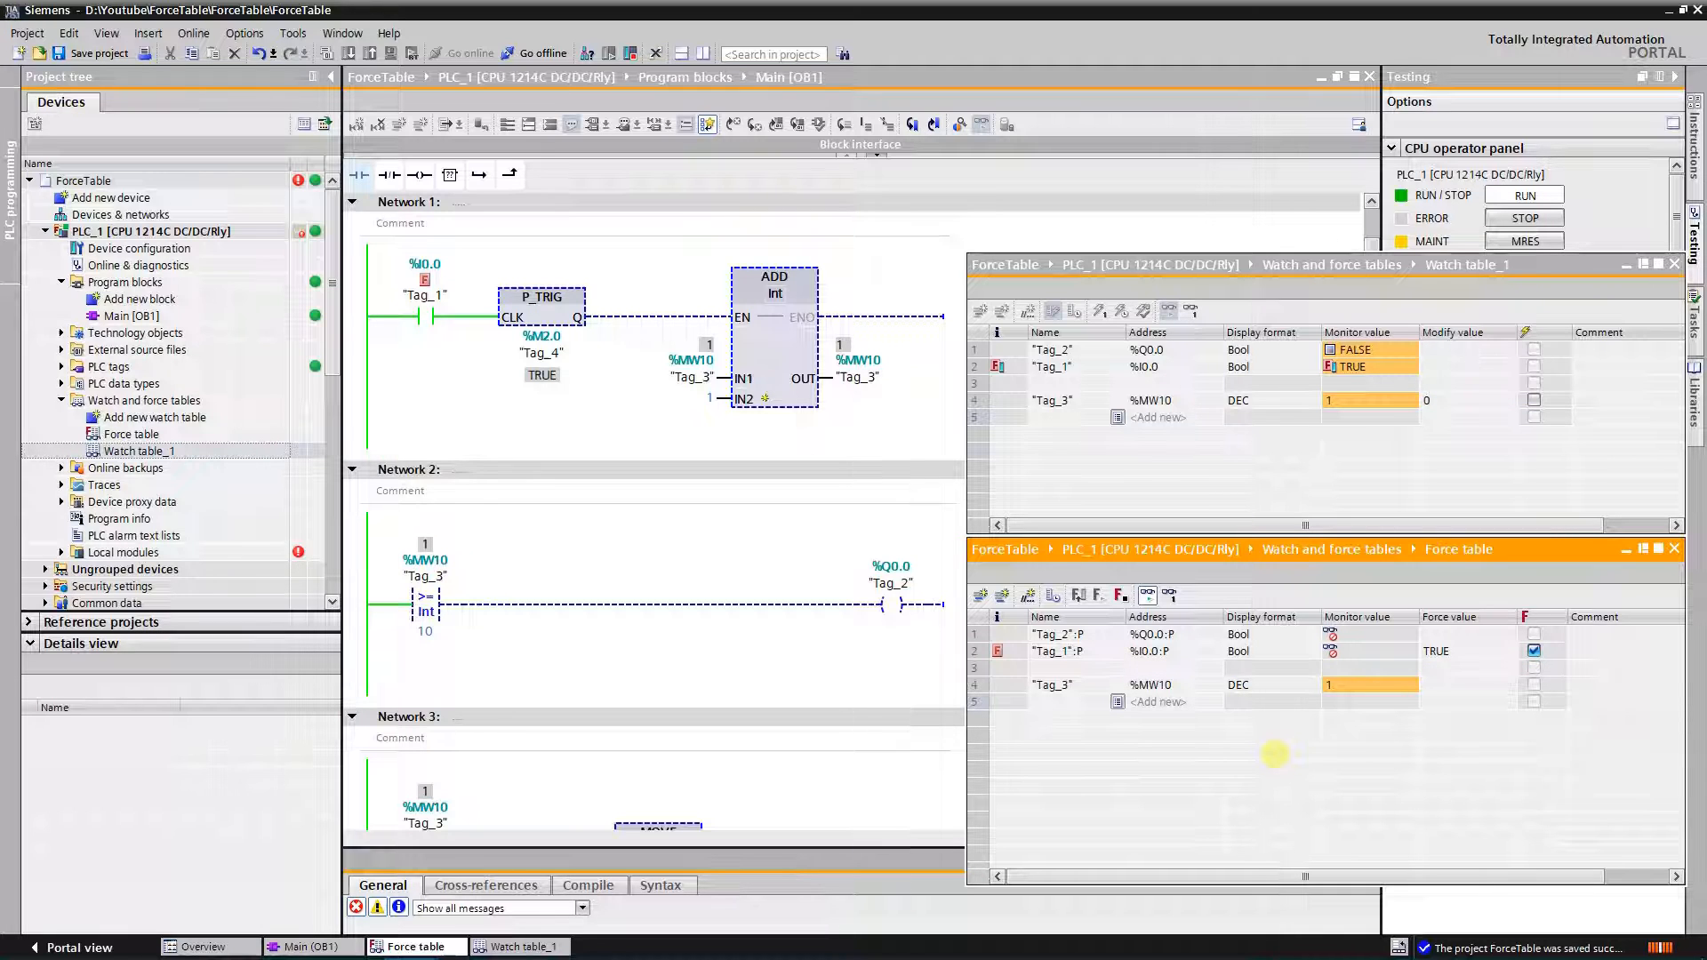
Stop forcing and confirm, releasing I0.0 and Q0.0 so I0.0 reads FALSE while MW10 stays 1
{"action": "left_click", "coordinate": [1121, 596]}
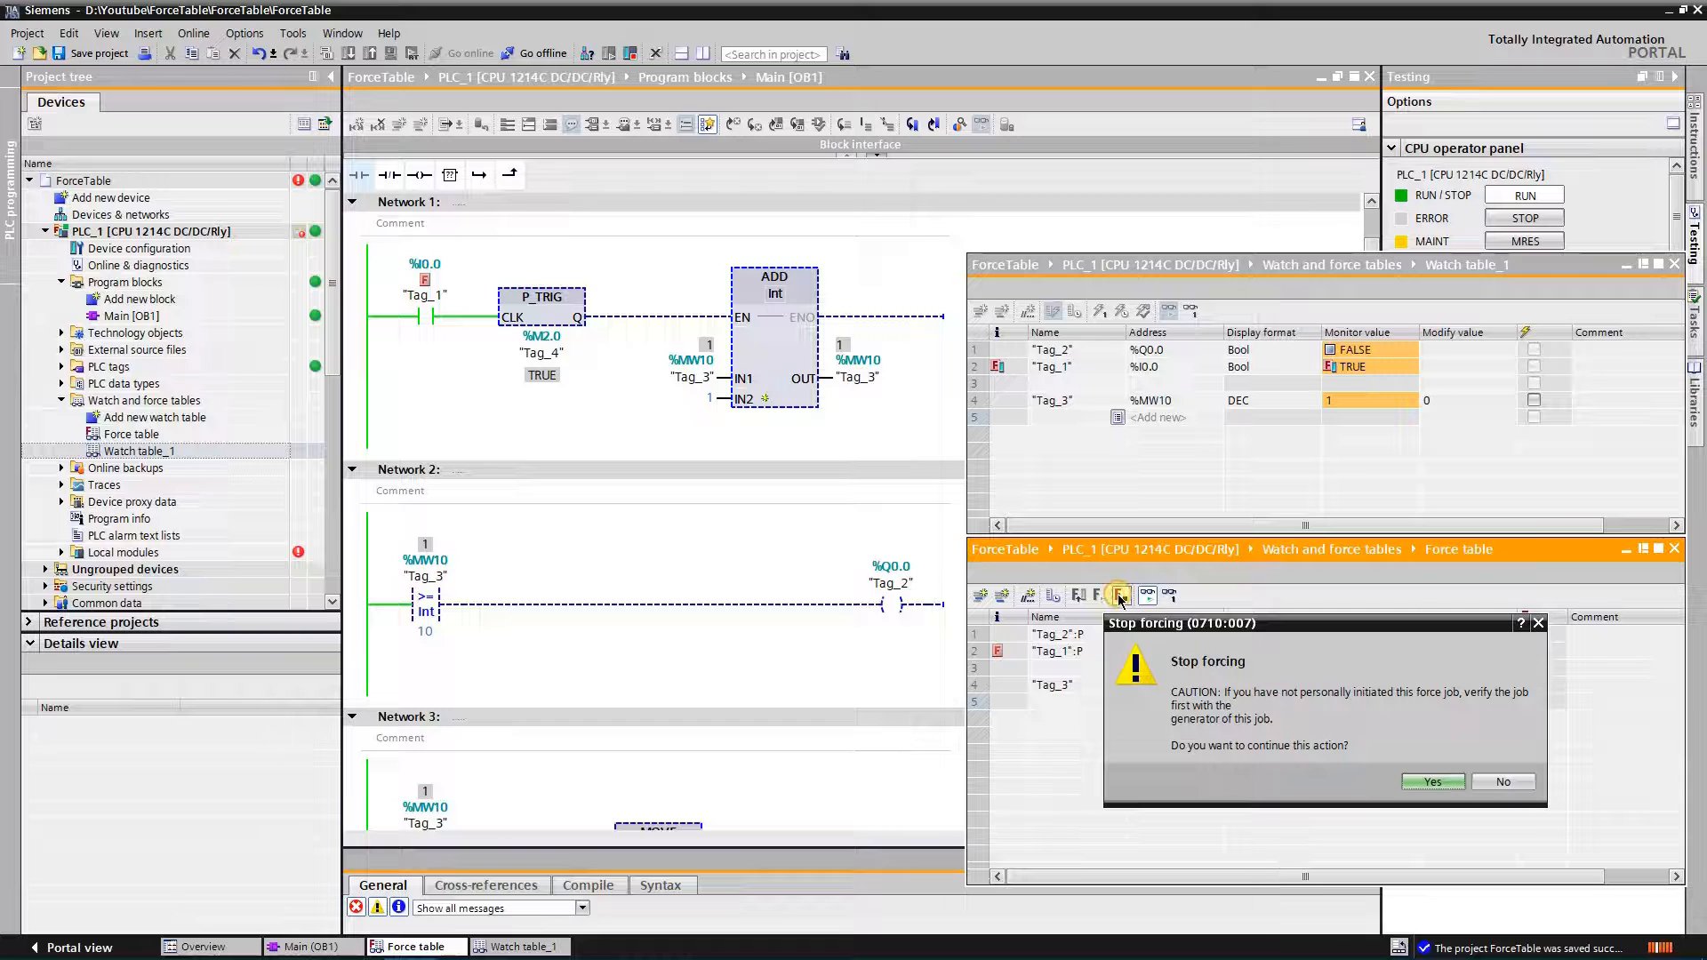
{"action": "left_click", "coordinate": [1440, 785]}
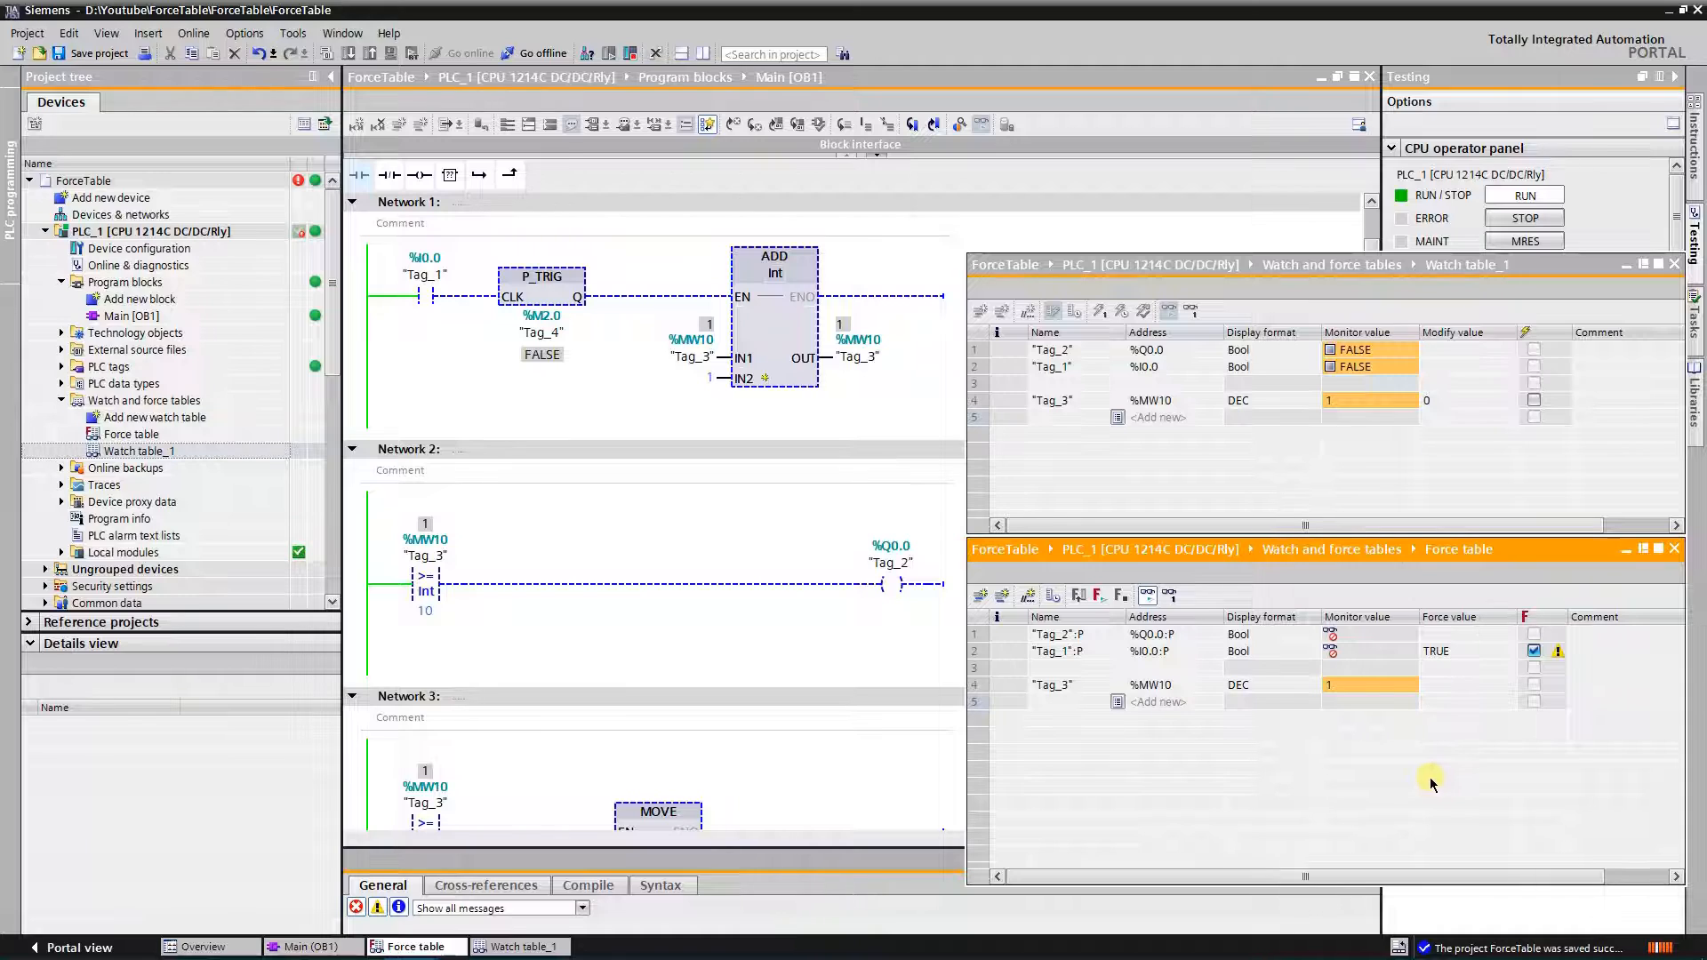
{"action": "key", "text": "Tab"}
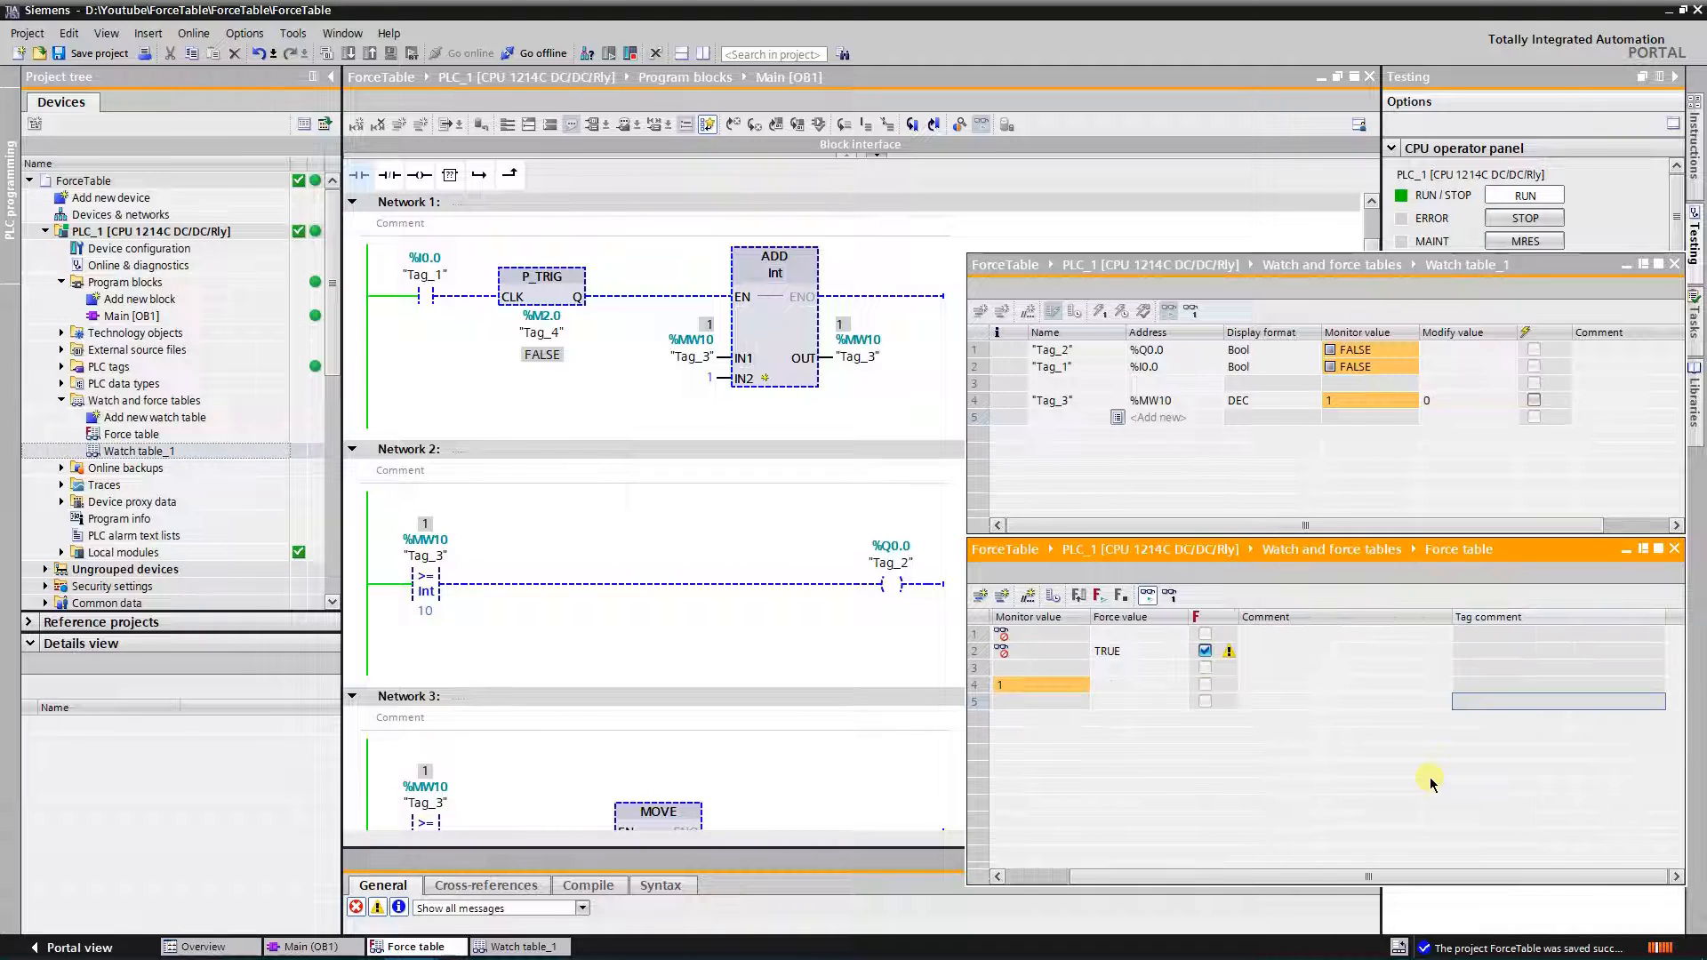